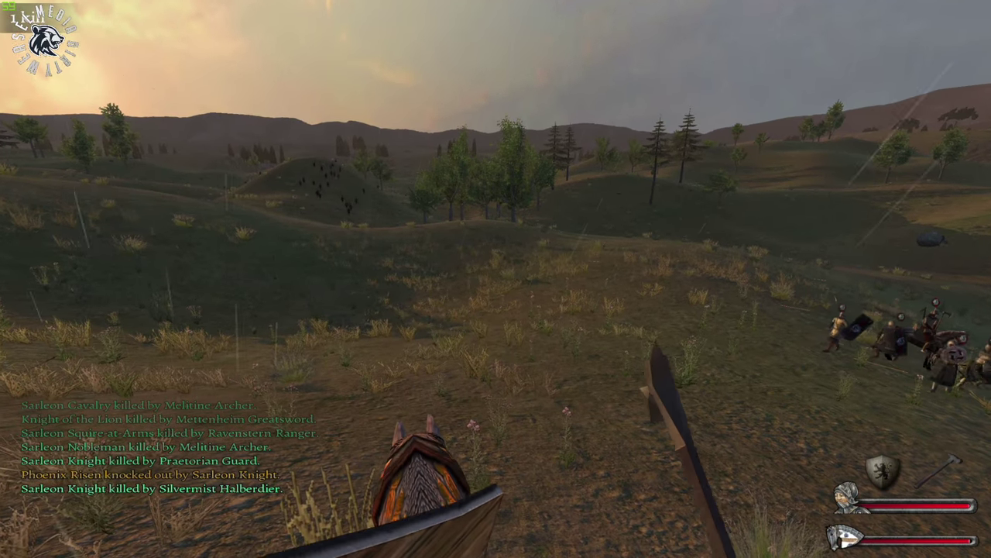
key("1")
key("F1")
key("F1")
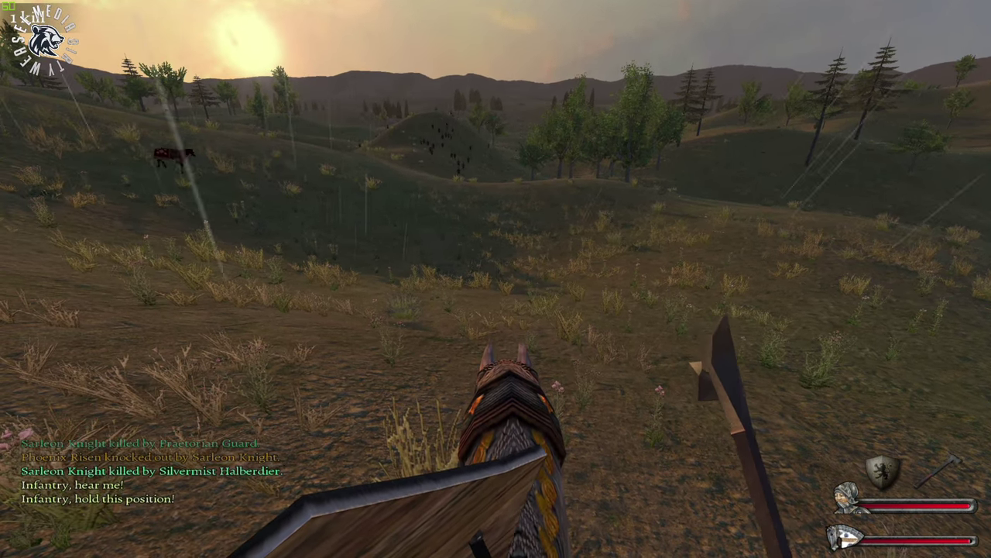
key("2")
key("F1")
key("F1")
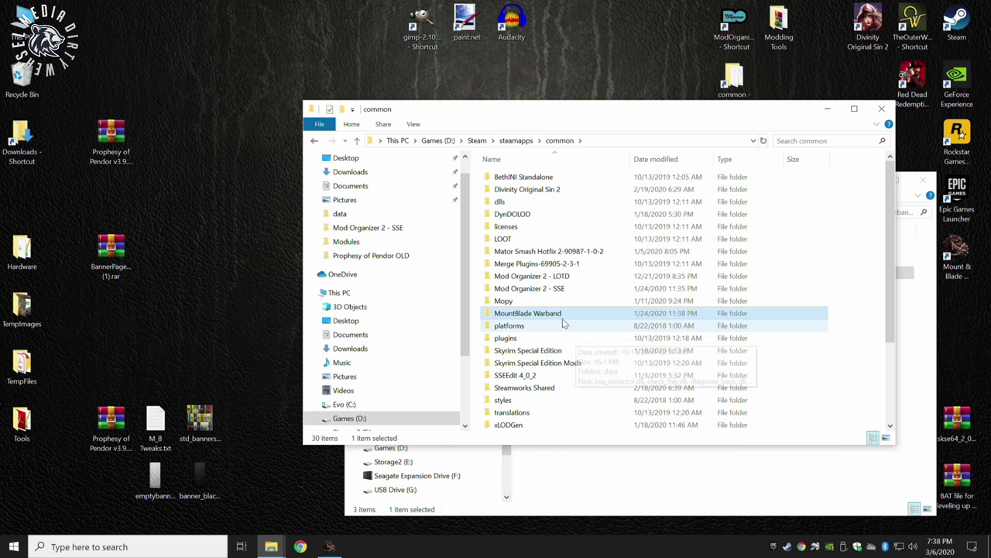
Open the MountBlade Warband game folder, look through its files, and open its Modules subfolder
double_click(561, 314)
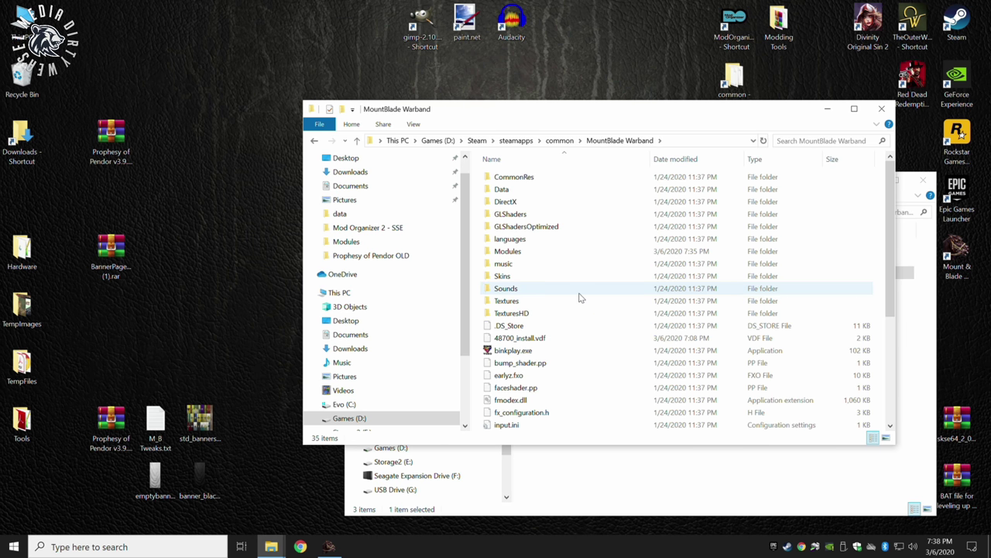
scroll(577, 310, "down", 5)
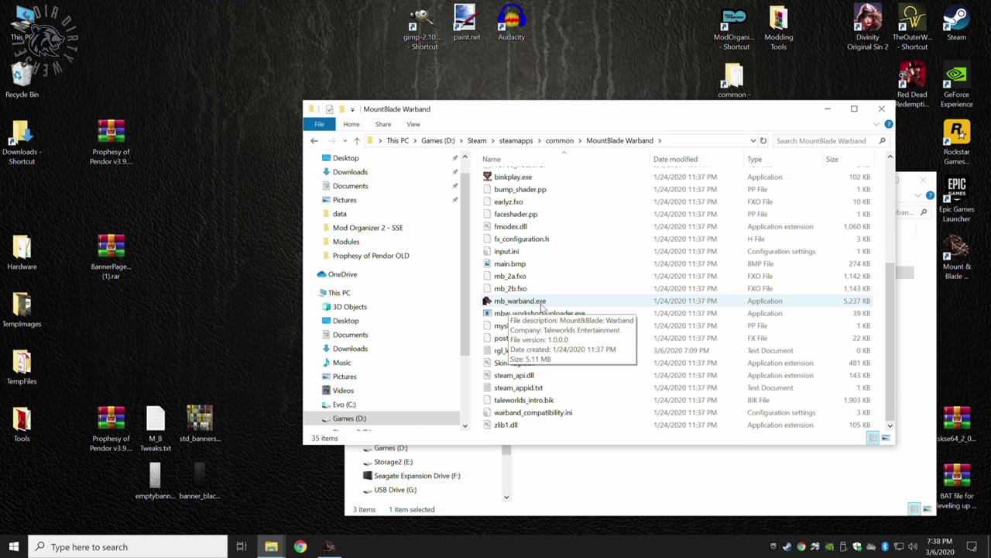
scroll(566, 300, "up", 2)
scroll(565, 301, "up", 3)
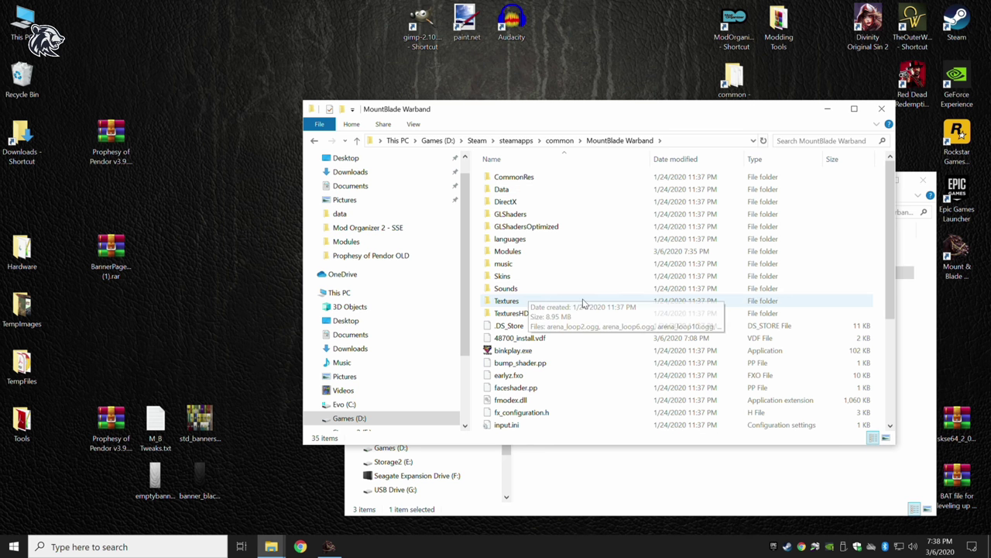
double_click(539, 256)
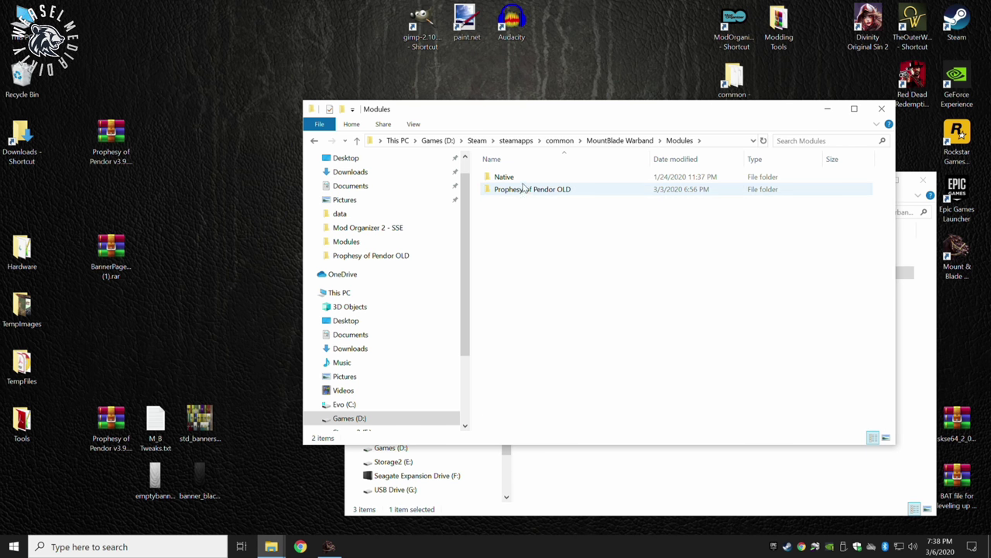
Examine the module folders, look at the contents of Native, and return to Modules
left_click(525, 180)
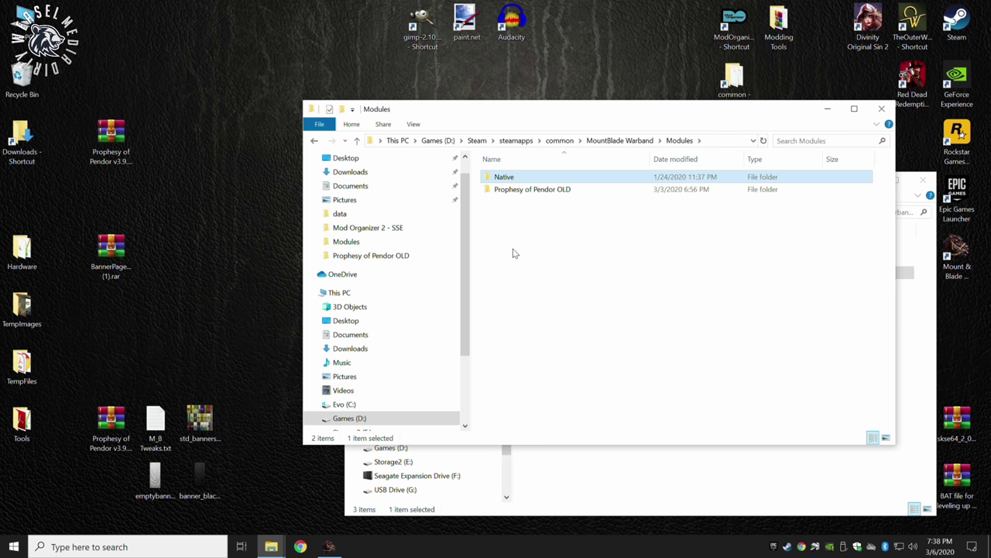
left_click(530, 192)
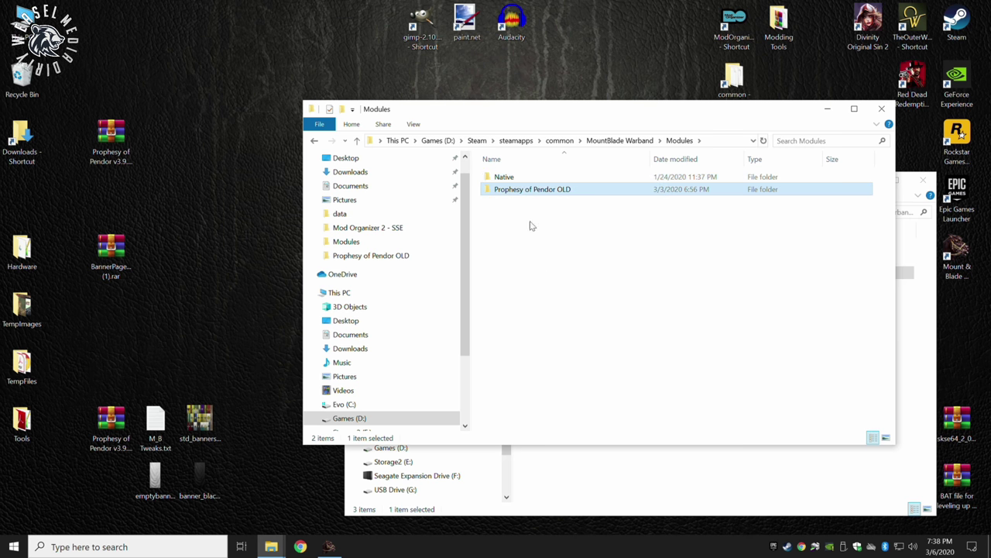
left_click(515, 181)
double_click(516, 180)
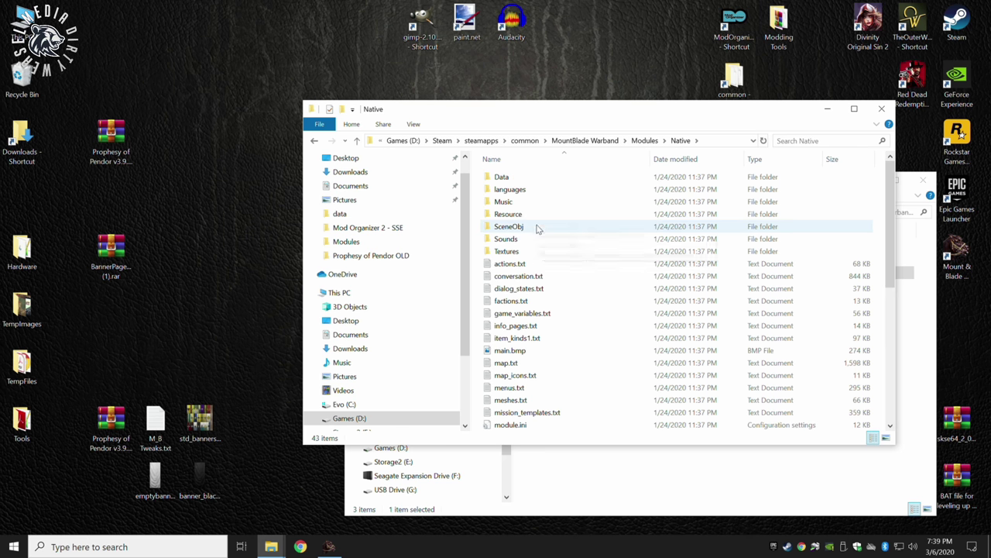
left_click(315, 141)
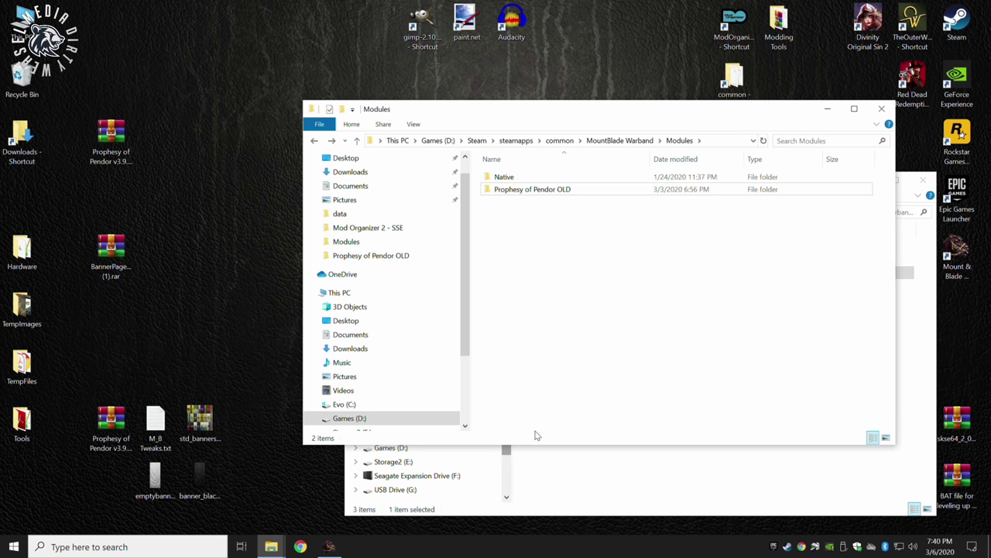
Switch to the Warband launcher, compare its module choices with the Modules folder, keep Native chosen, and minimize the launcher
left_click(331, 546)
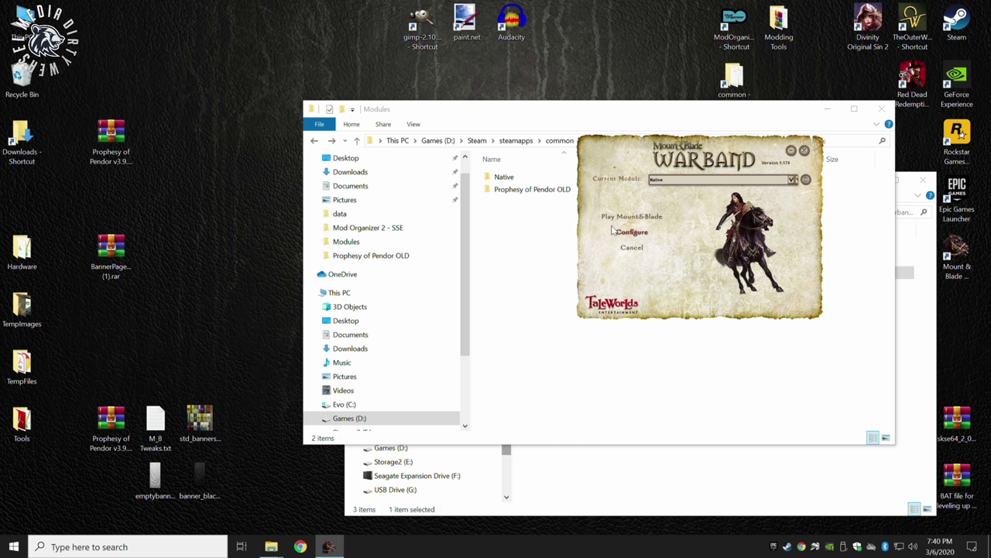
left_click(791, 179)
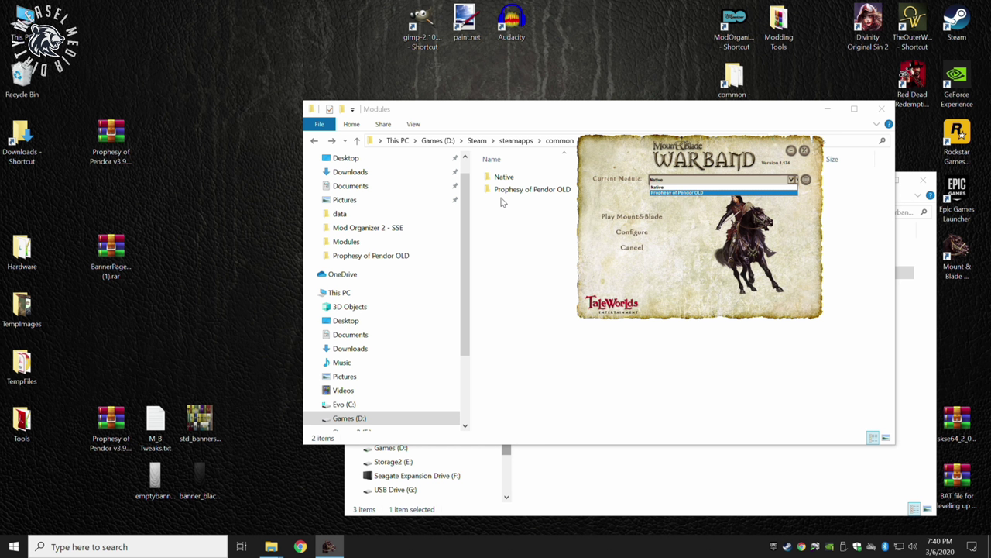
left_click(762, 188)
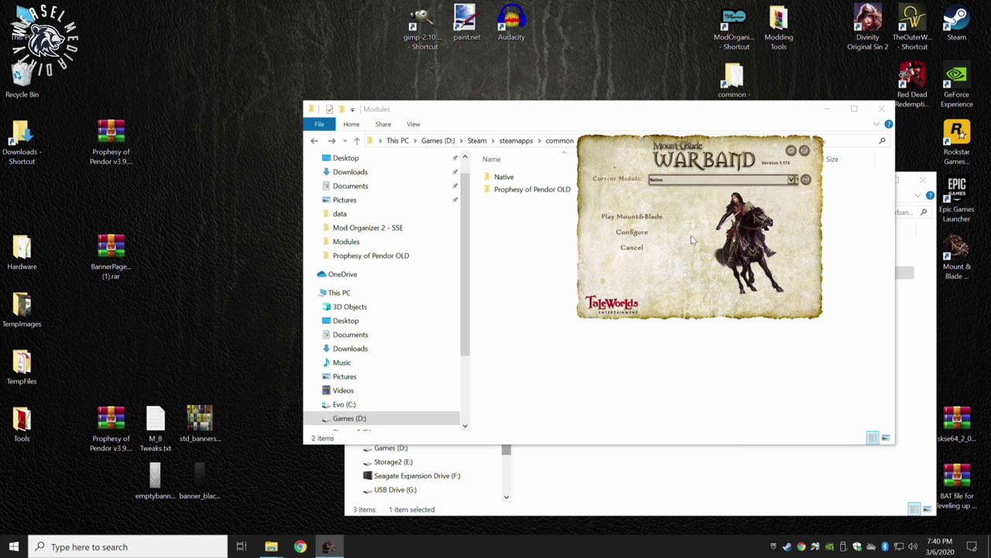
left_click(790, 152)
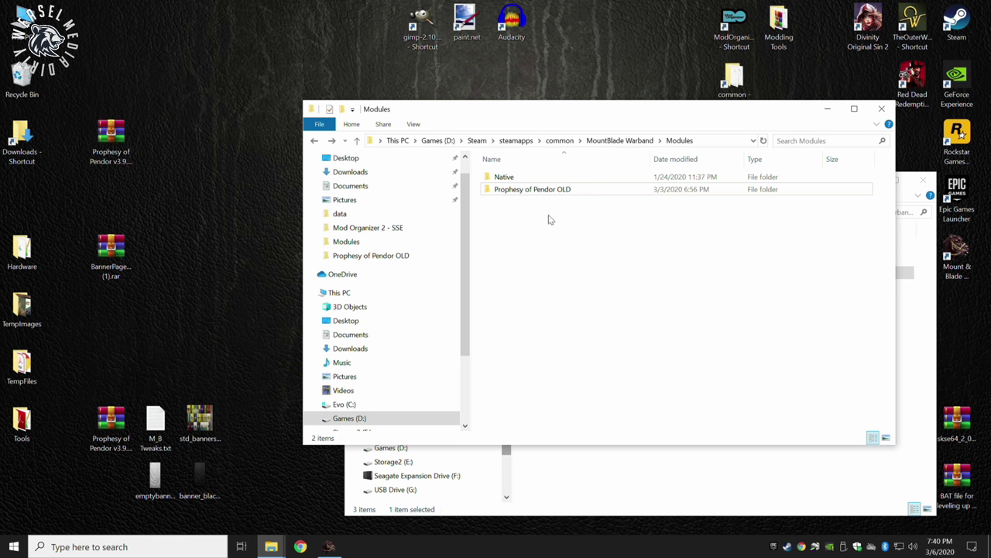
Duplicate the Native folder inside the Modules folder
left_click(508, 180)
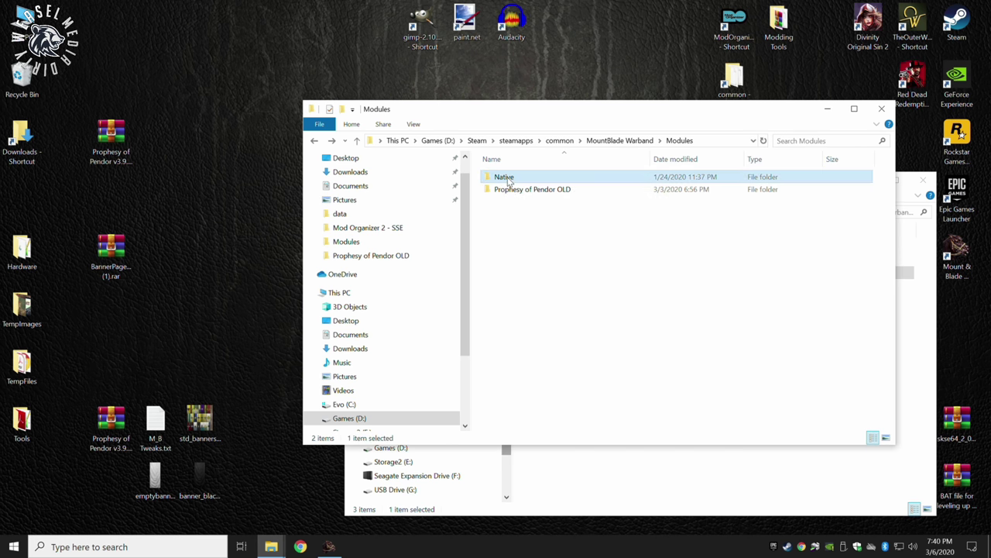
right_click(509, 180)
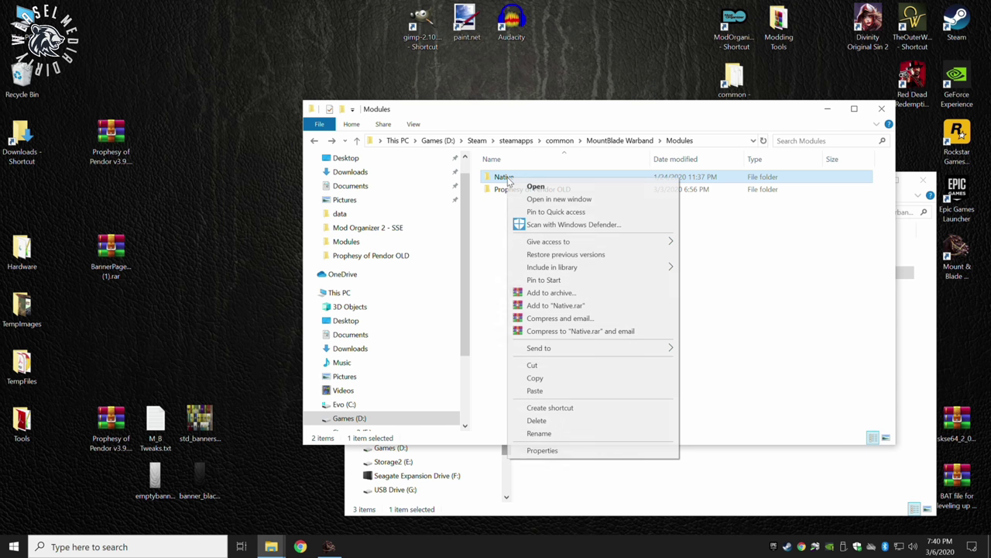
left_click(534, 377)
right_click(537, 258)
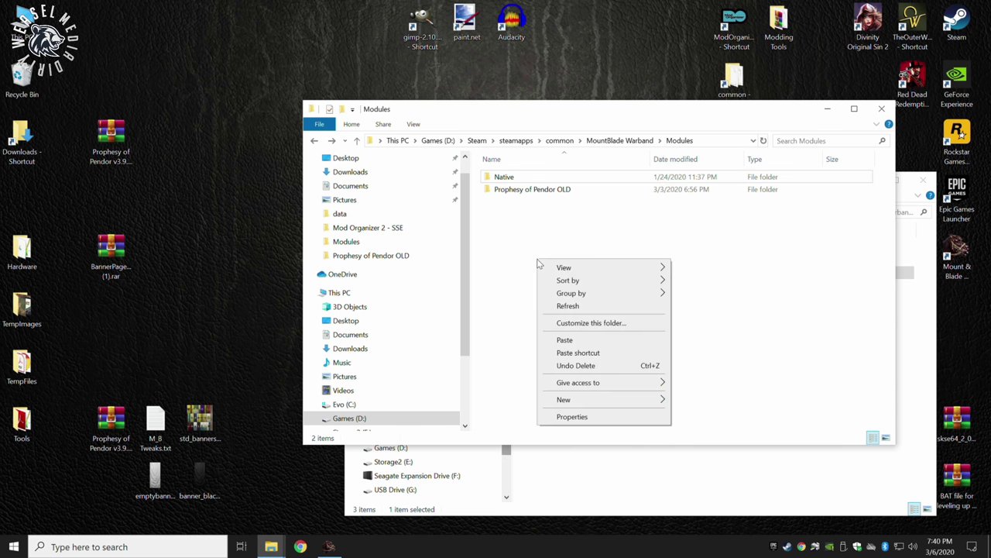
left_click(569, 343)
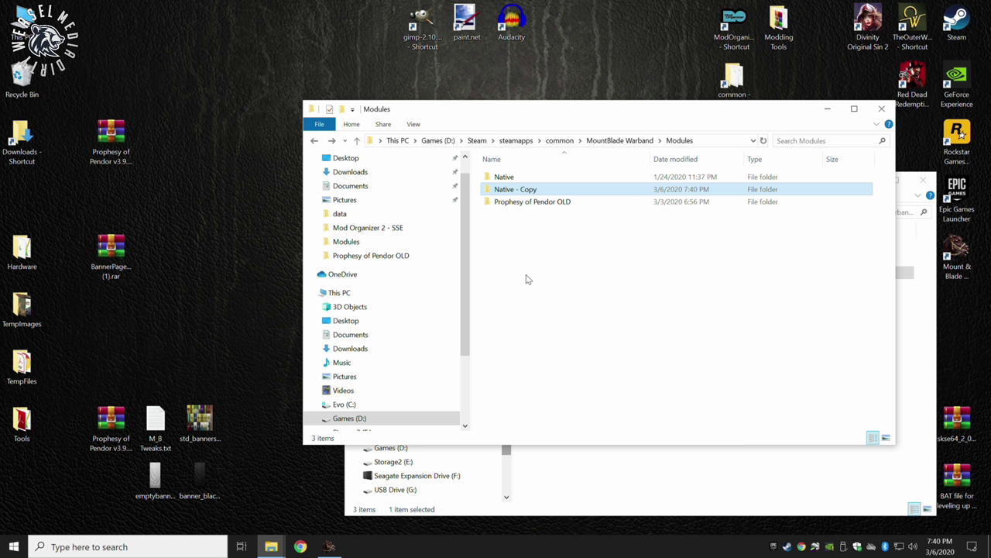
Rename the copied Native folder as Native_Modded
left_click(544, 191)
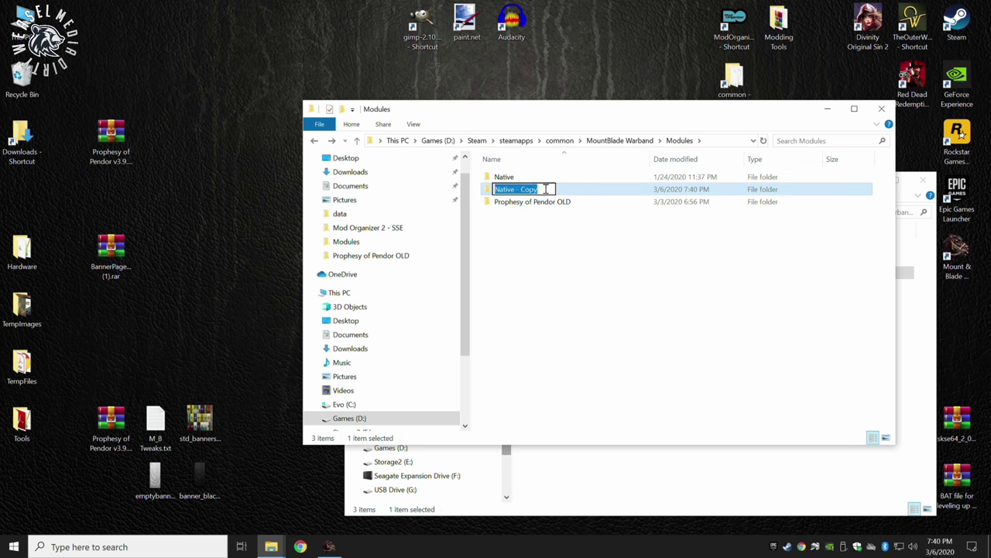
left_click(546, 189)
key("BackSpace")
key("BackSpace")
key("BackSpace")
key("BackSpace")
key("BackSpace")
key("BackSpace")
key("BackSpace")
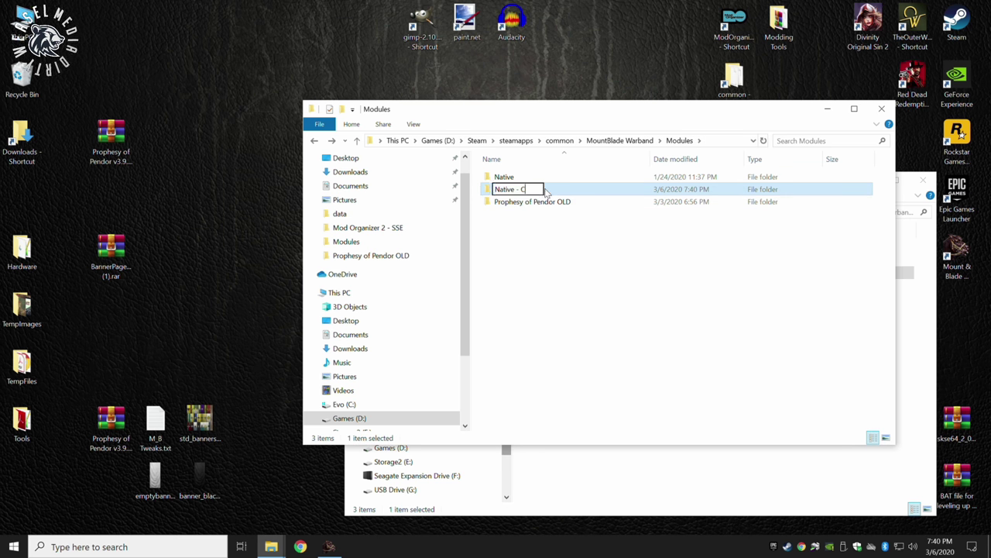
type("_Modded")
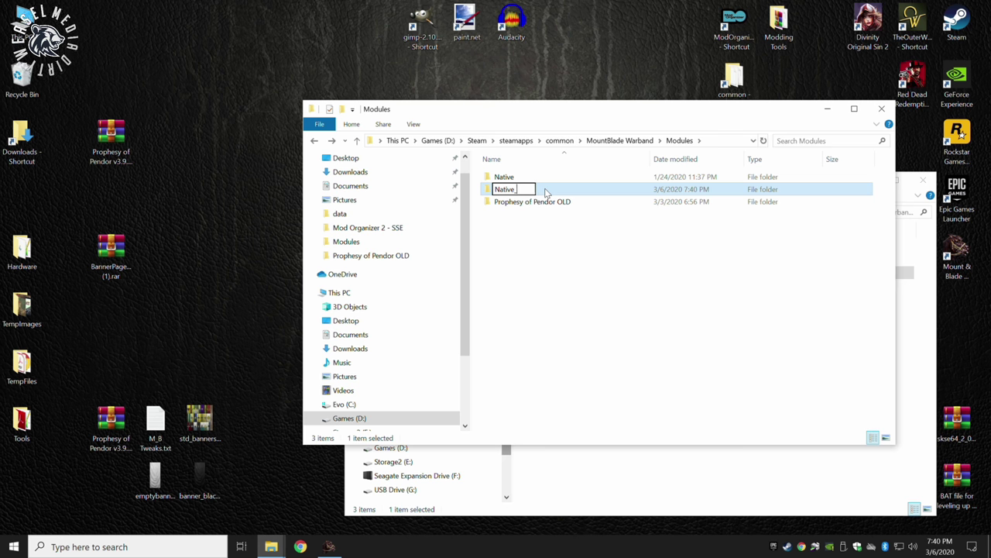
left_click(540, 224)
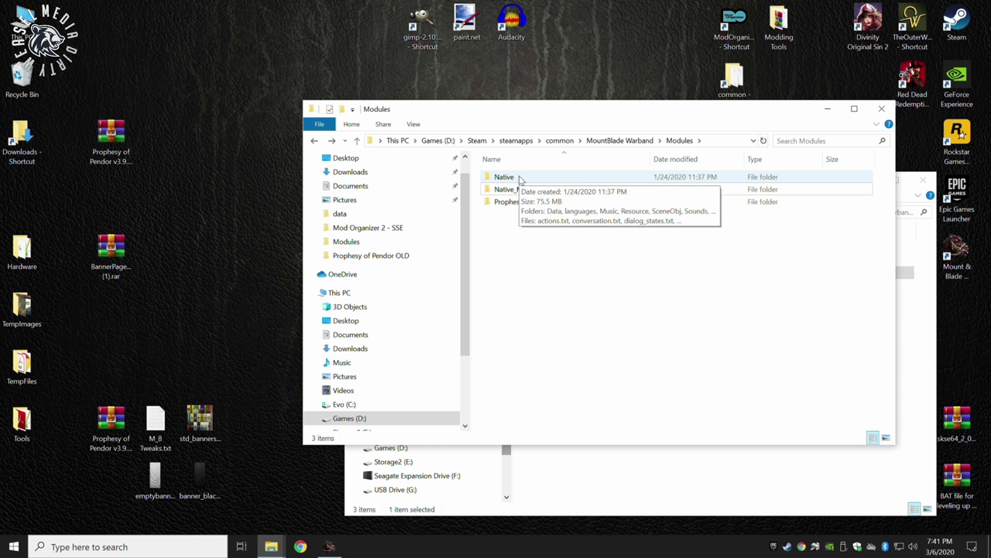
Check the Warband launcher's module choices for Native_Modded, then close the launcher
left_click(544, 194)
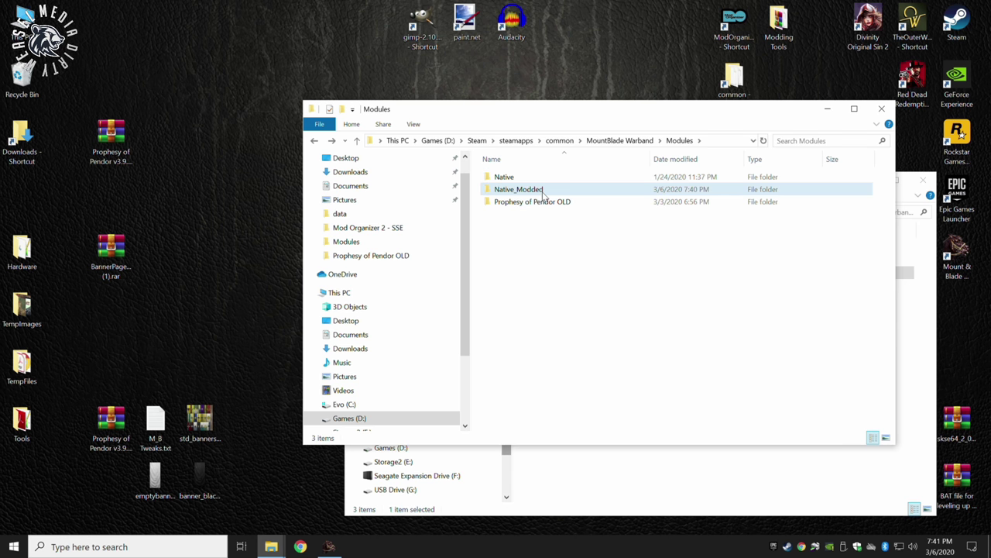
mouse_move(543, 192)
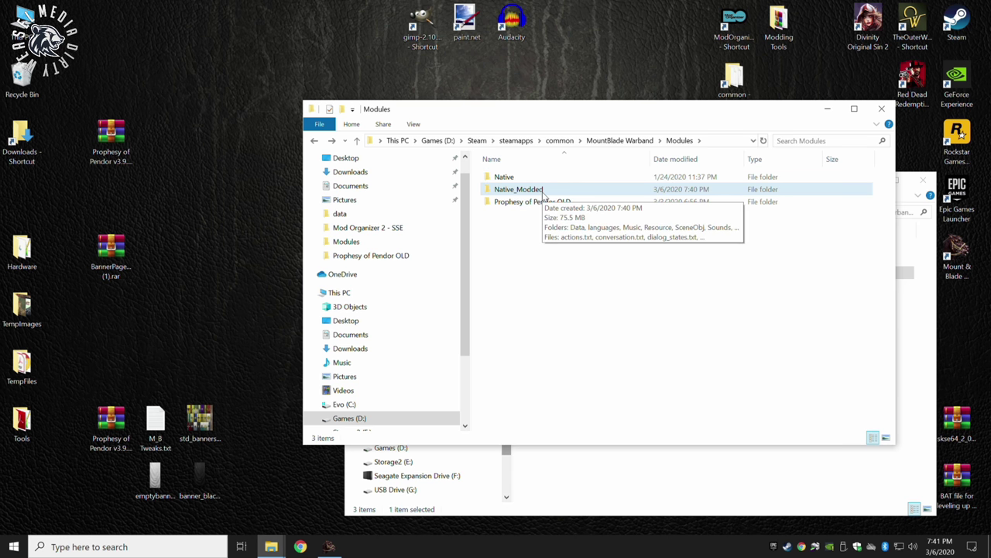
left_click(328, 546)
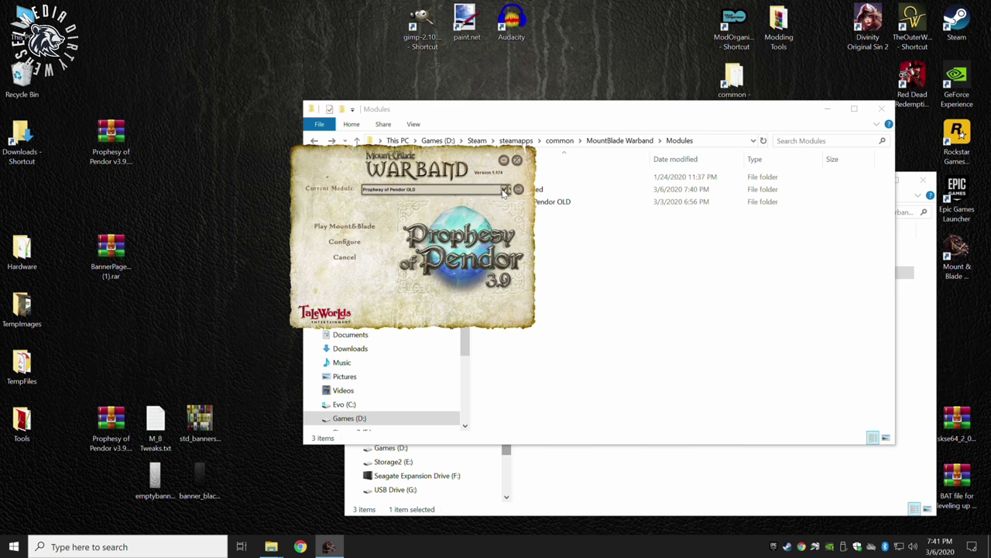
left_click(504, 190)
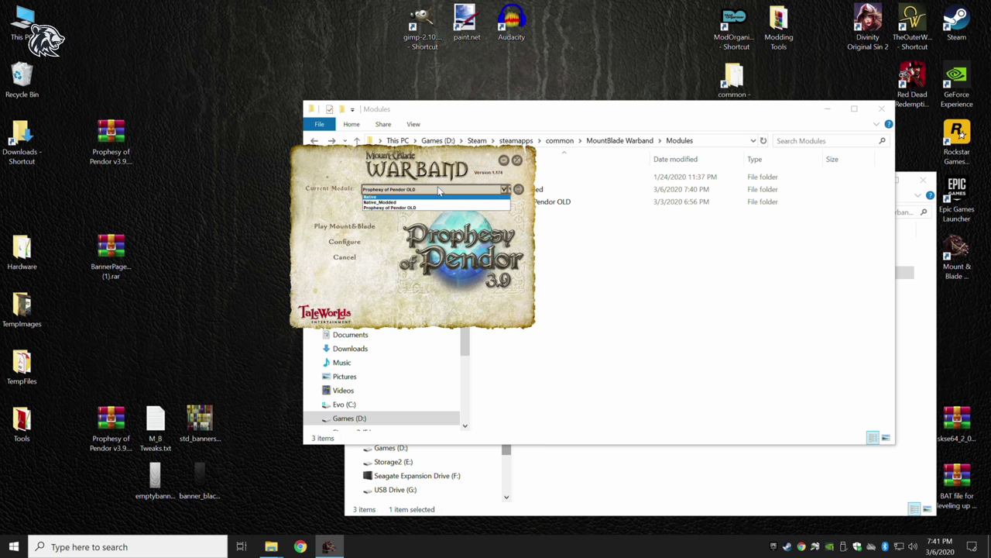
left_click(517, 160)
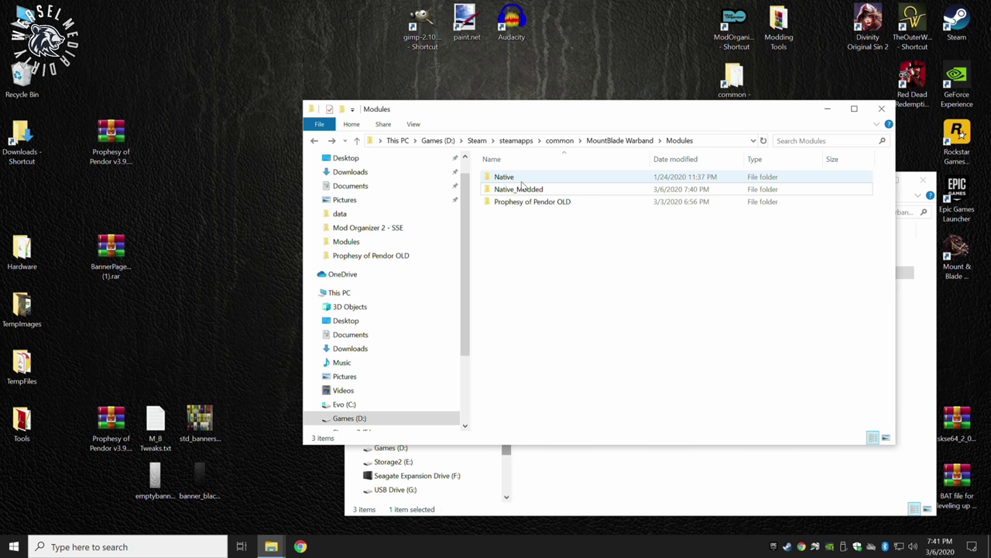
In the other File Explorer window, go up to Documents and reopen the Mount&Blade Warband Savegames folder
left_click(544, 466)
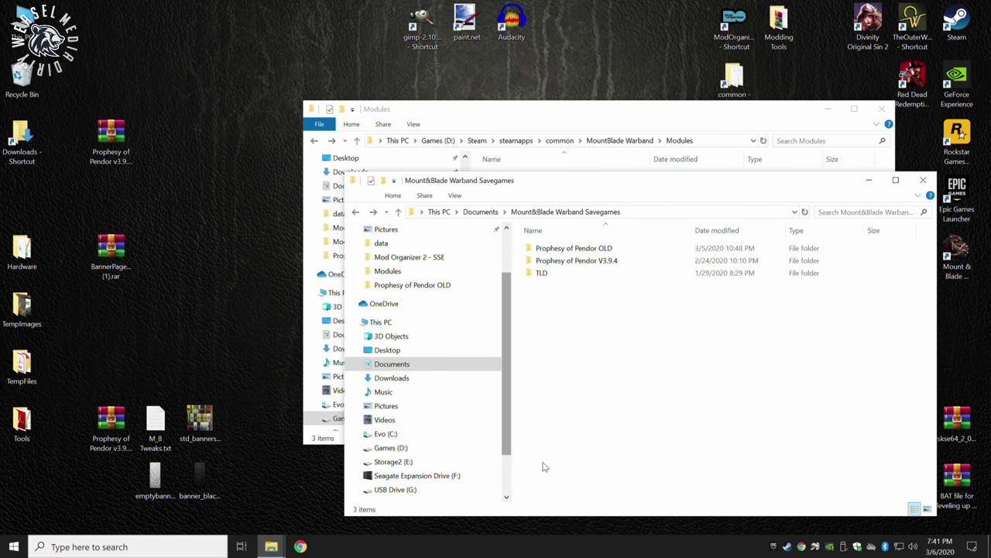
left_click(475, 212)
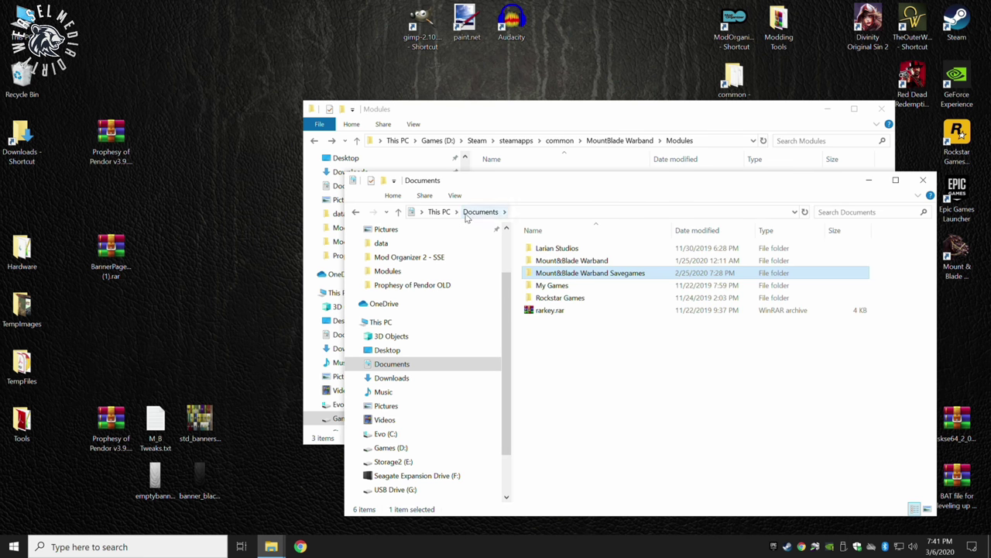
left_click(590, 274)
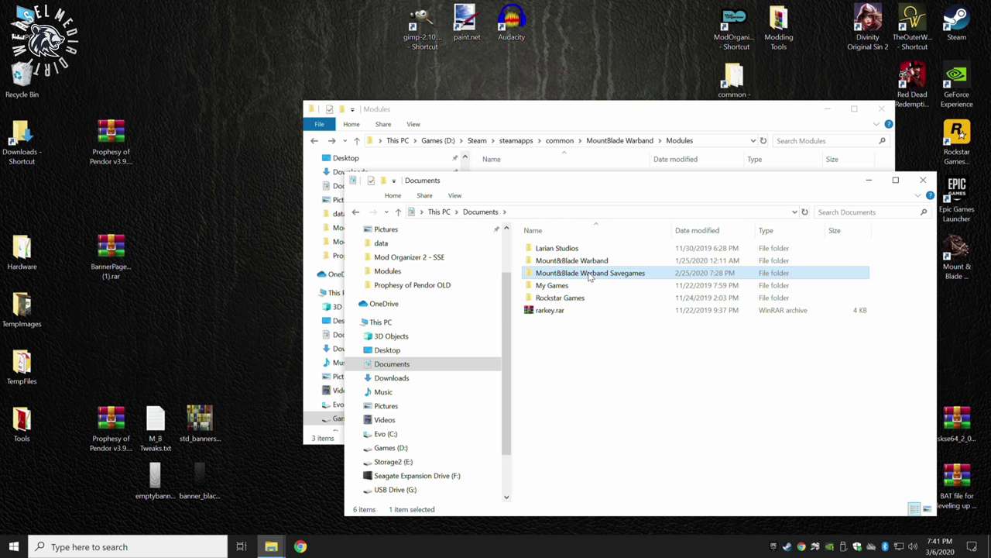
double_click(590, 274)
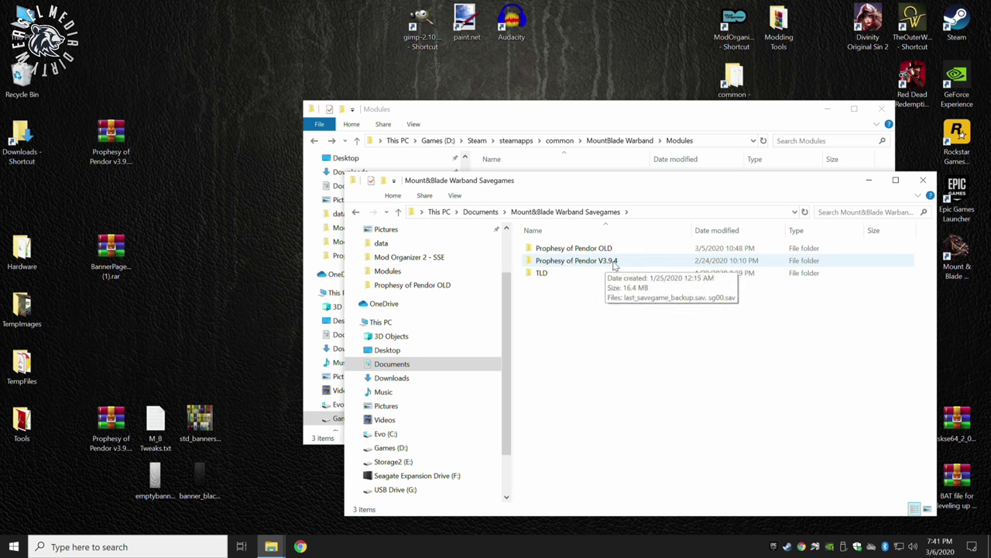
Examine the save files in the Prophesy of Pendor OLD savegame folder and close the savegames window
left_click(586, 251)
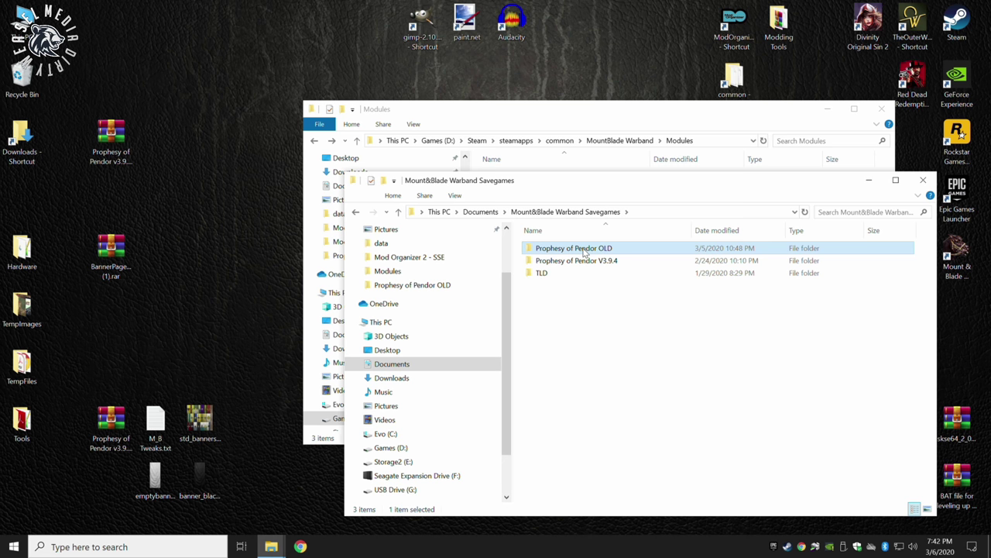
double_click(584, 251)
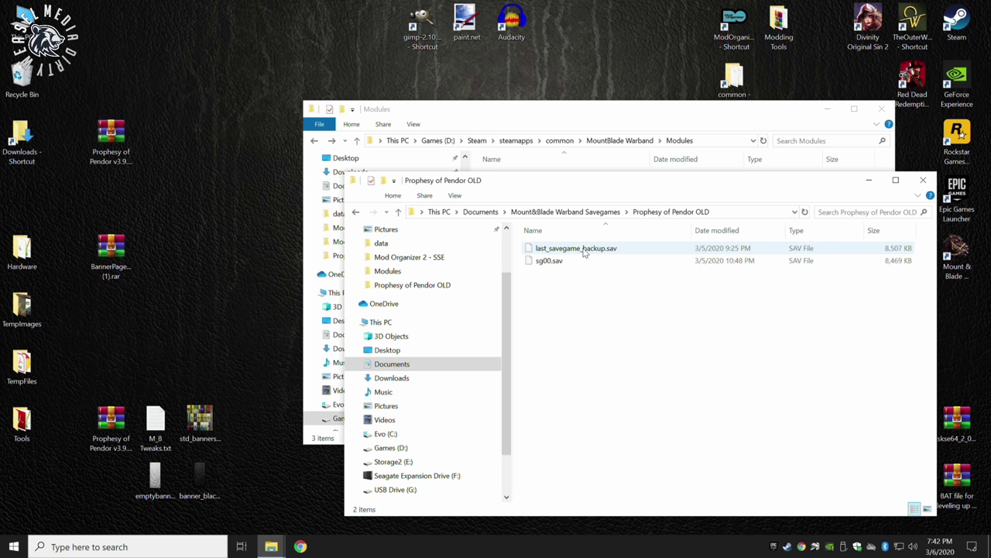
left_click(355, 214)
left_click(914, 183)
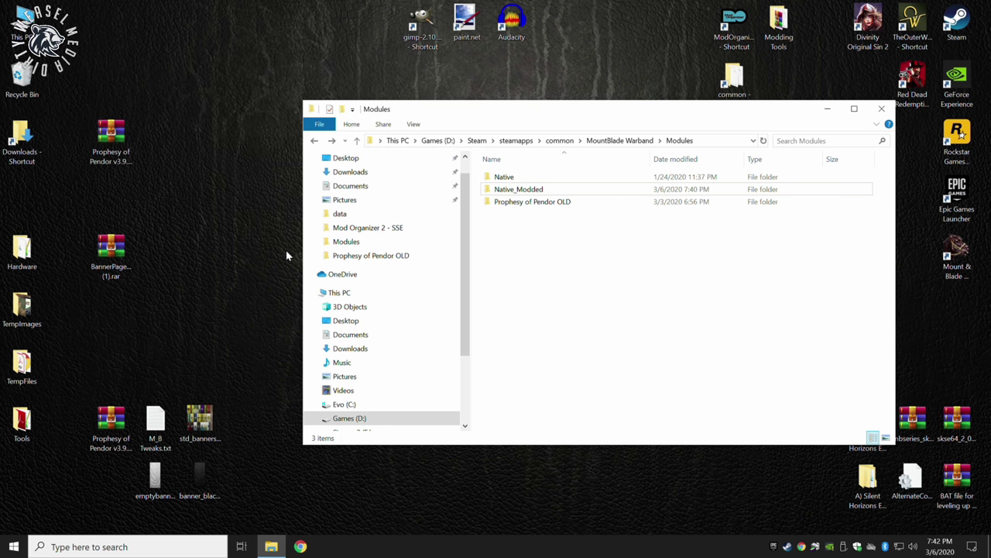
Extract the Prophesy of Pendor V3.9.5 folder from its desktop zip archive into the Warband Modules folder and close the archive
left_click(120, 129)
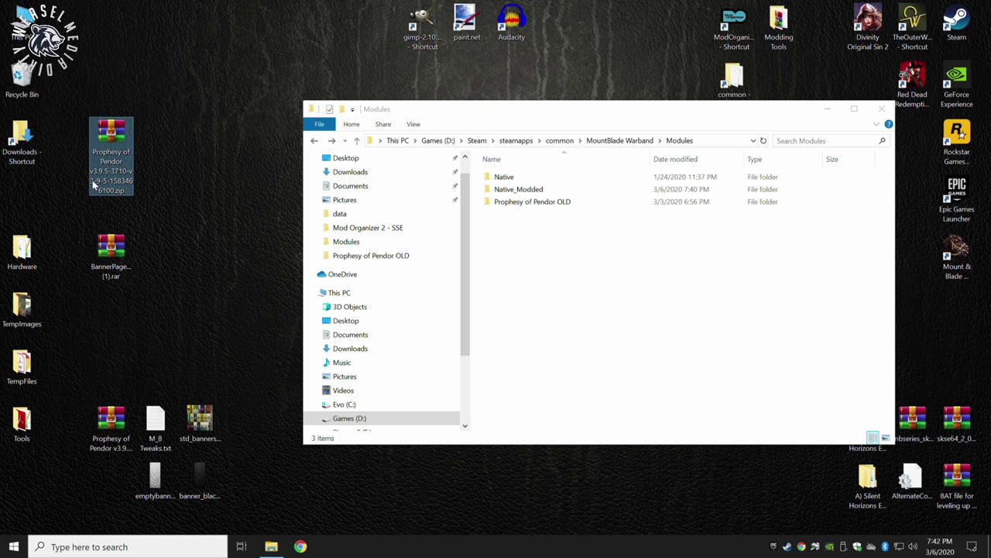
left_click(116, 246)
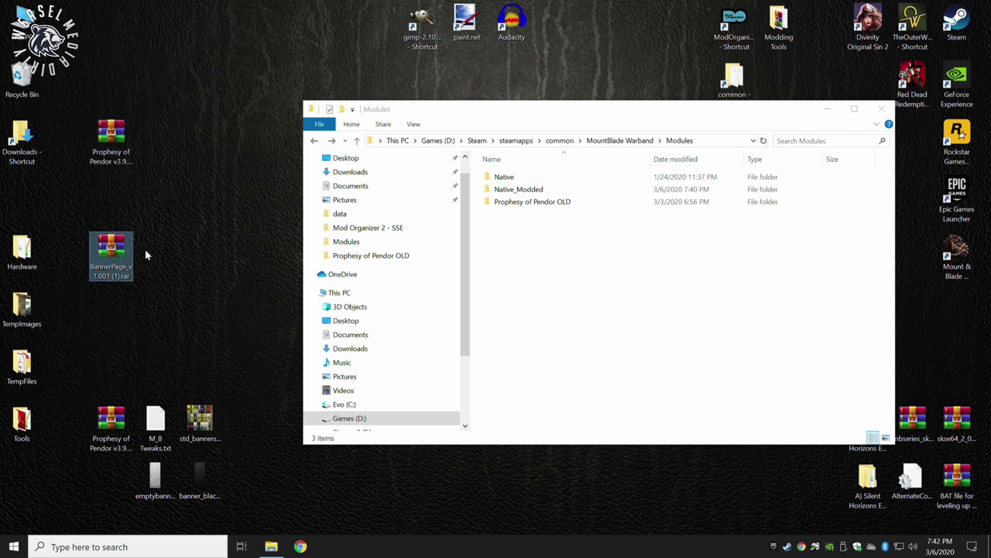
double_click(114, 140)
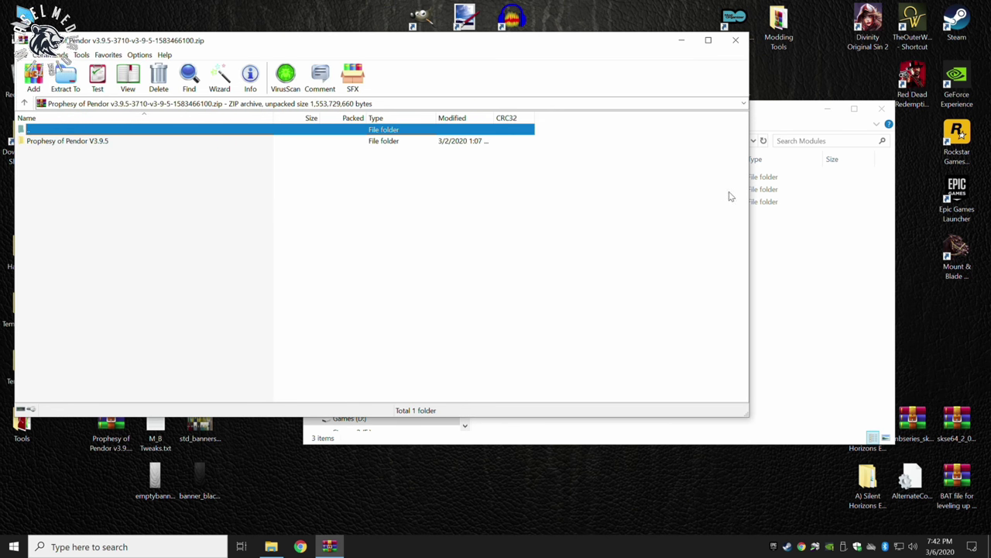
left_click_drag(748, 223, 270, 228)
left_click_drag(83, 141, 513, 252)
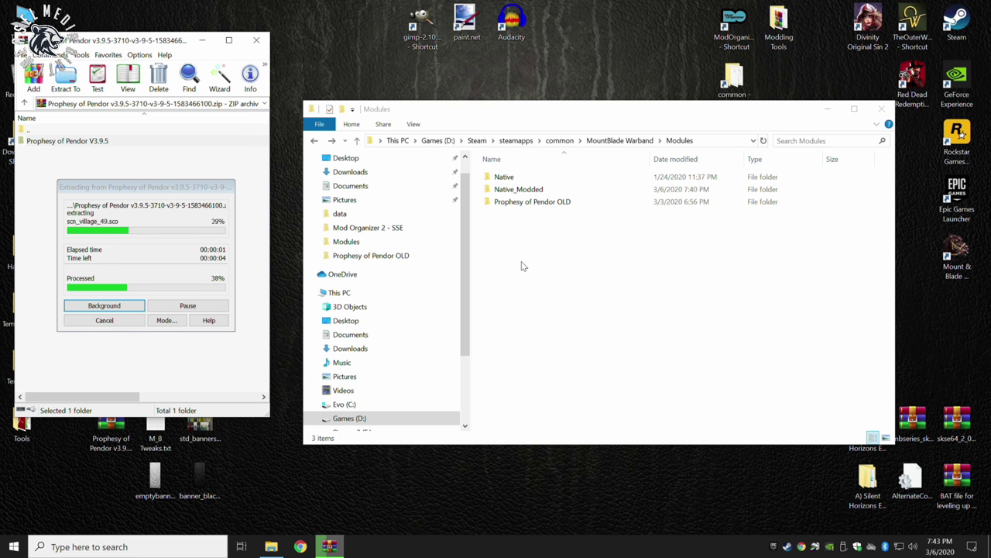
left_click(256, 39)
Extract the BannerPage folder from its desktop rar archive into the Modules folder and close the archive
double_click(121, 245)
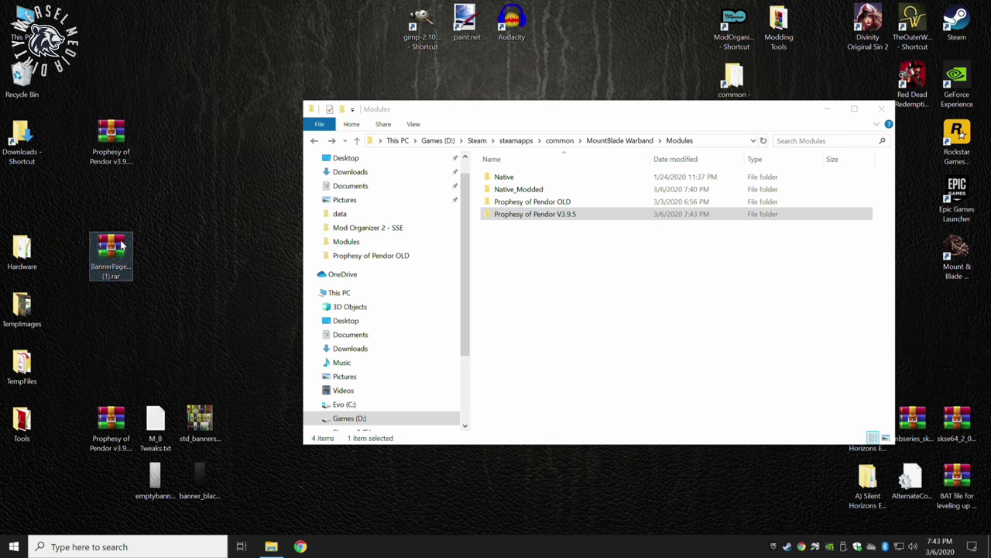
left_click(51, 141)
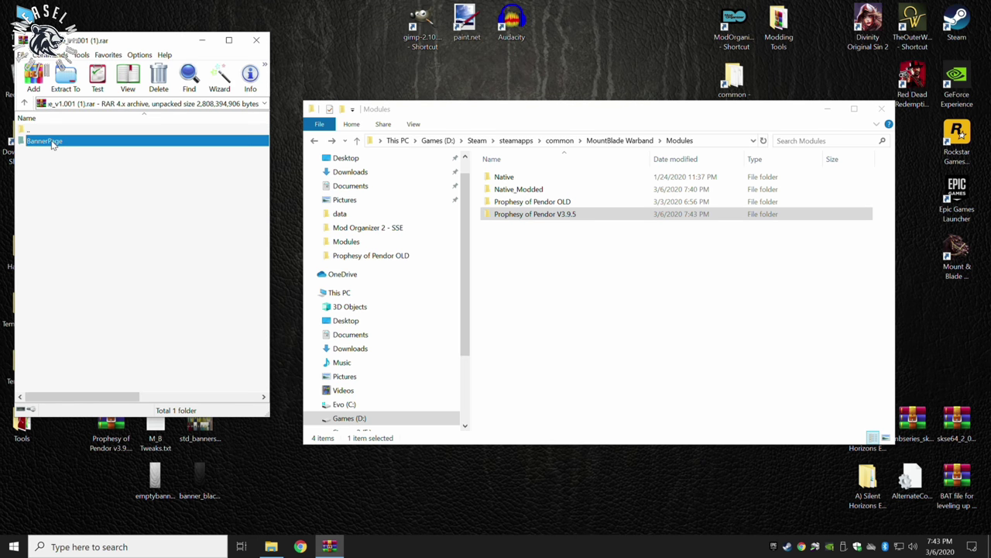
left_click_drag(41, 147, 584, 279)
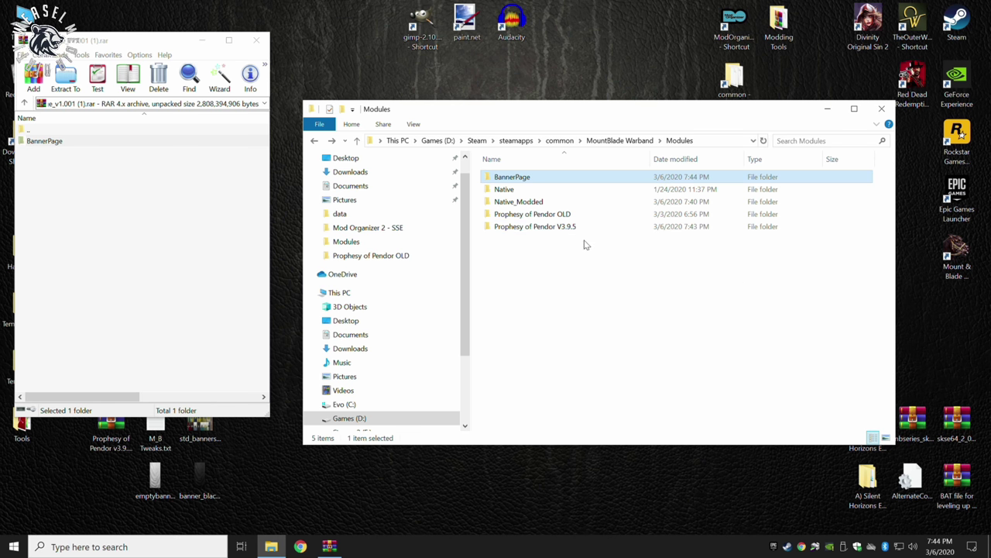
left_click(258, 41)
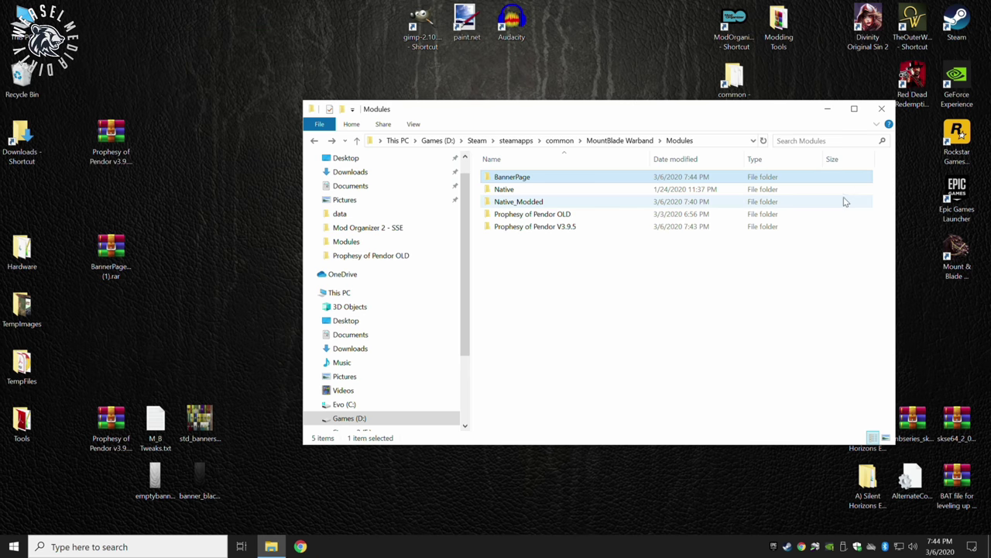
Open the Mount & Blade Warband launcher, check its module choices for BannerPage and Prophesy of Pendor V3.9.5, and close it
double_click(954, 257)
left_click(505, 190)
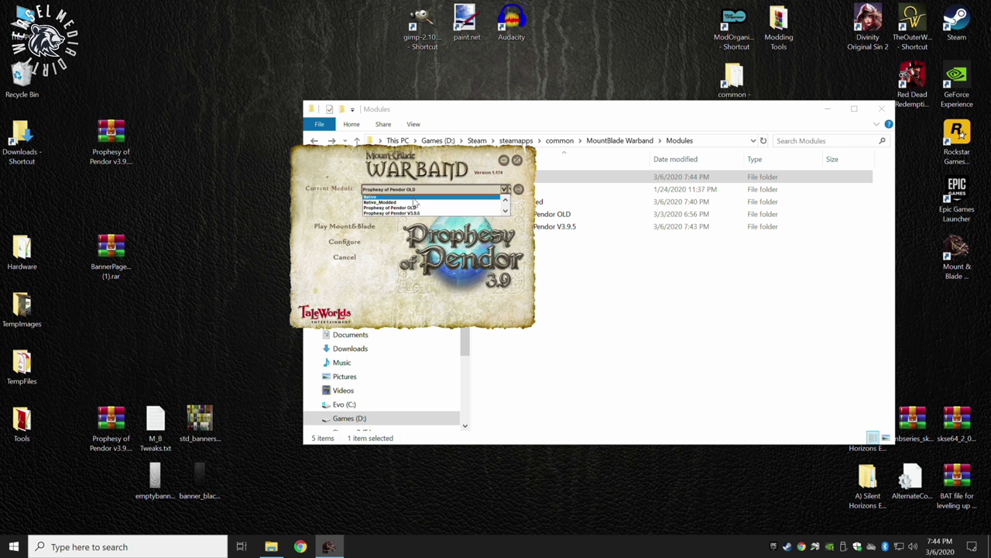
left_click(505, 203)
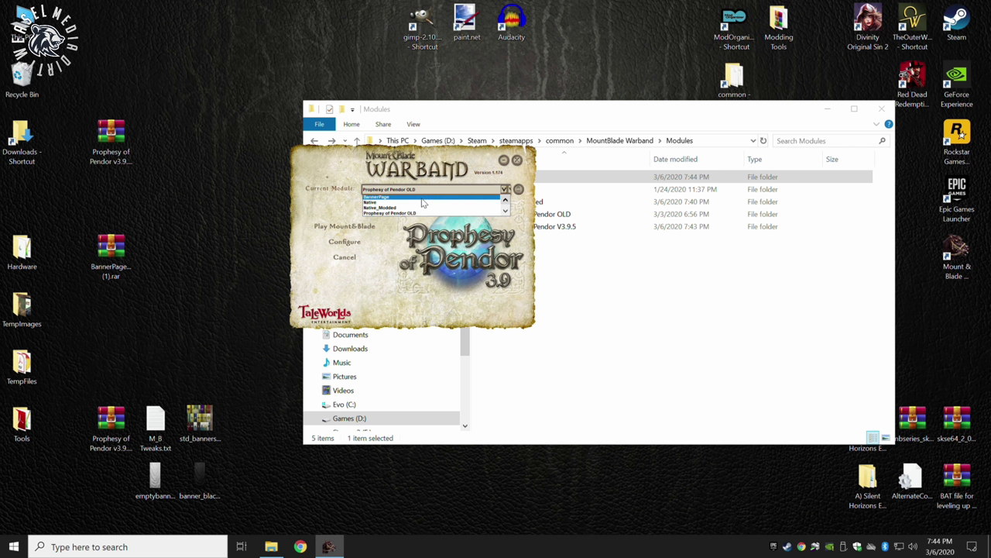
left_click(505, 210)
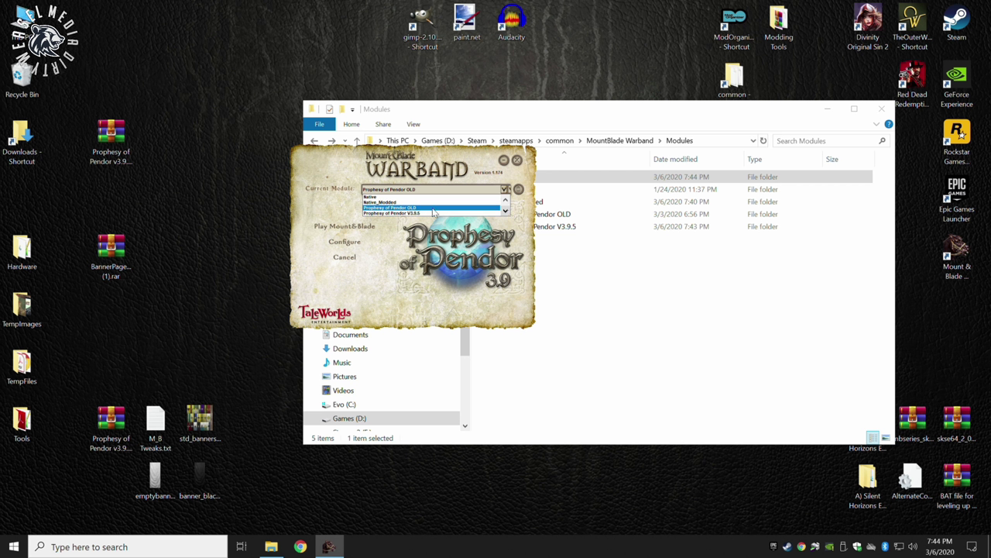
left_click(505, 199)
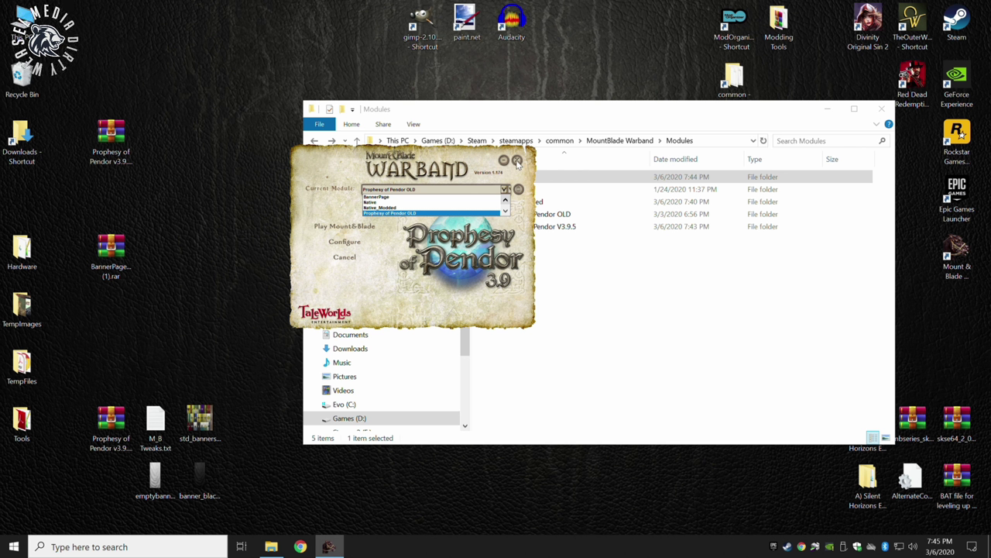
left_click(516, 160)
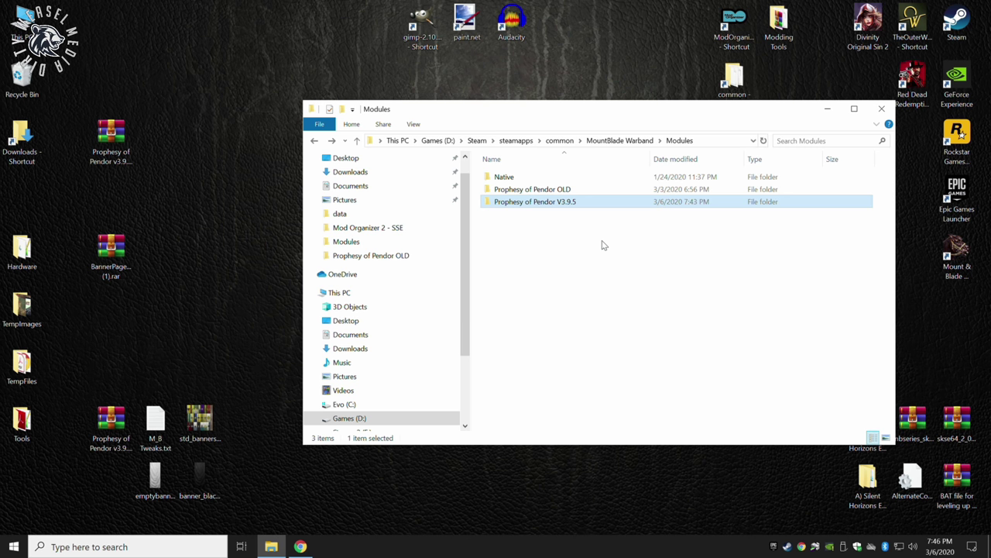
Duplicate the Prophesy of Pendor V3.9.5 folder within the Modules folder
right_click(564, 208)
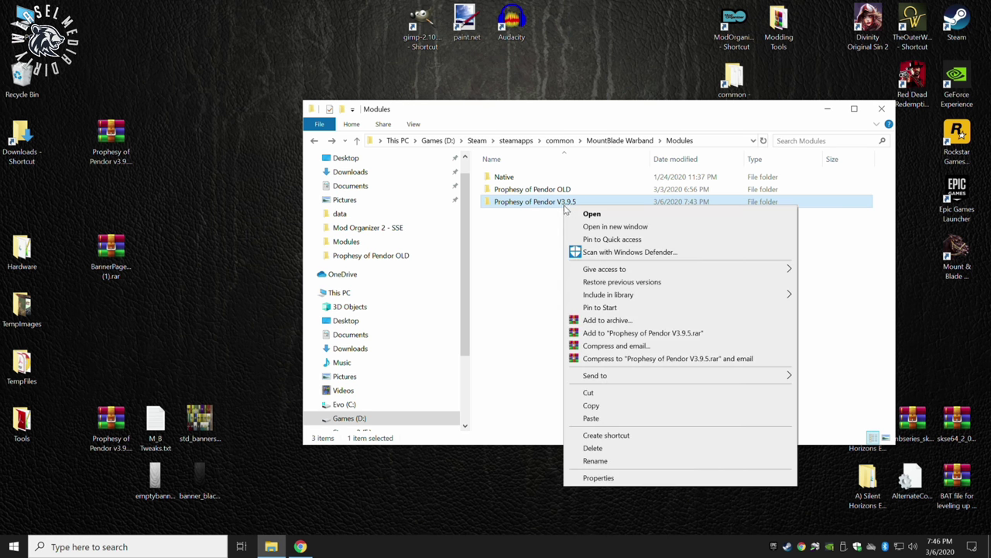
left_click(591, 405)
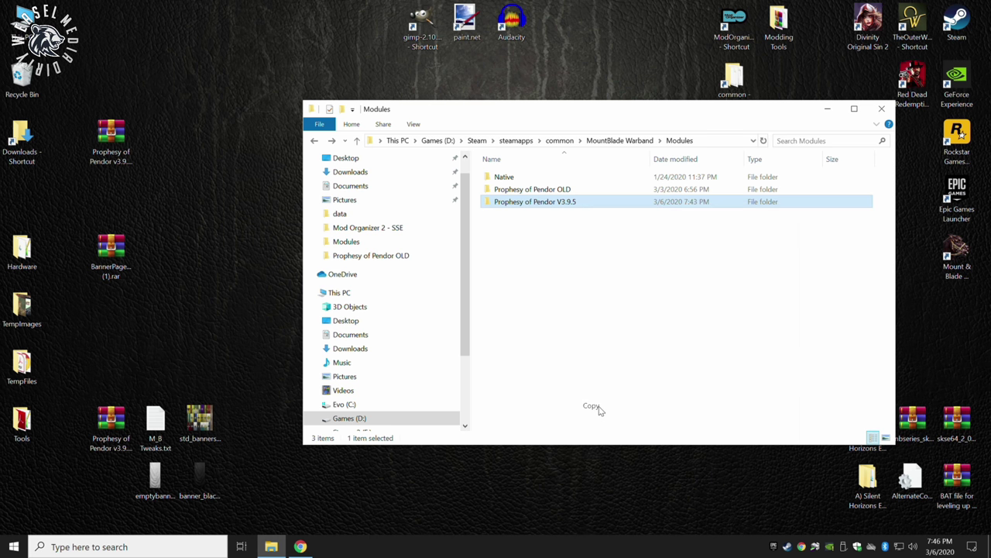
right_click(518, 248)
left_click(537, 324)
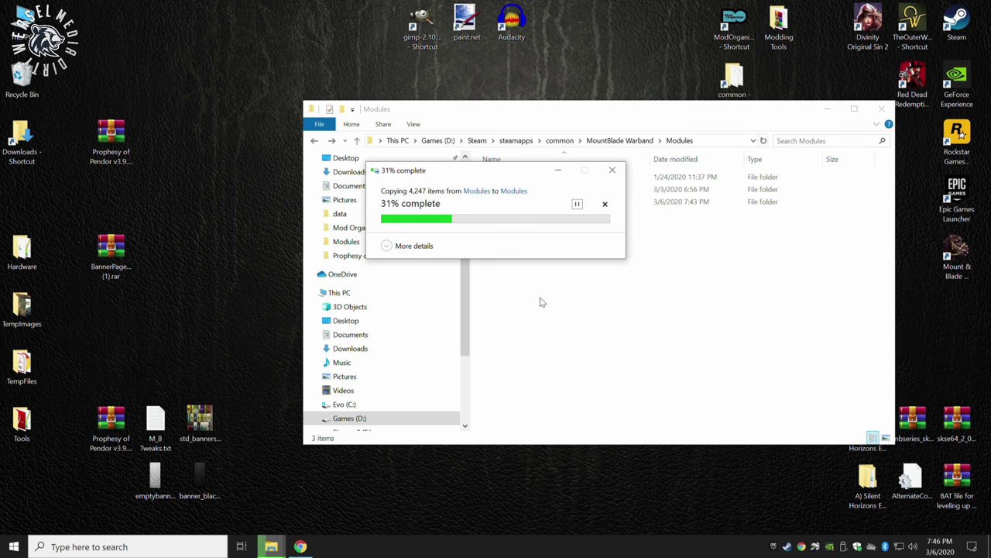
Rename the copied Pendor folder as Prophesy of Pendor V3.9.5_Modded
left_click(596, 214)
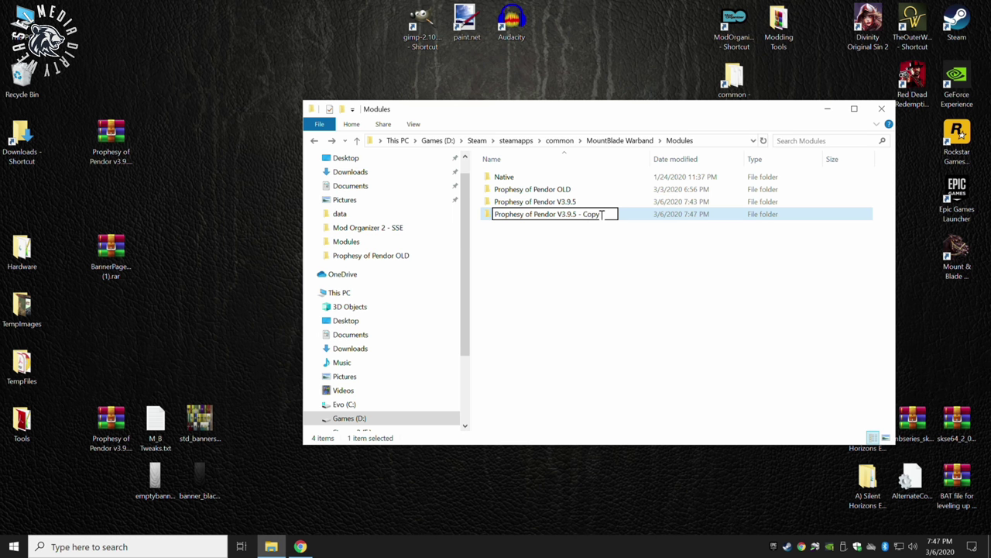
key("BackSpace")
key("BackSpace")
key("BackSpace")
key("BackSpace")
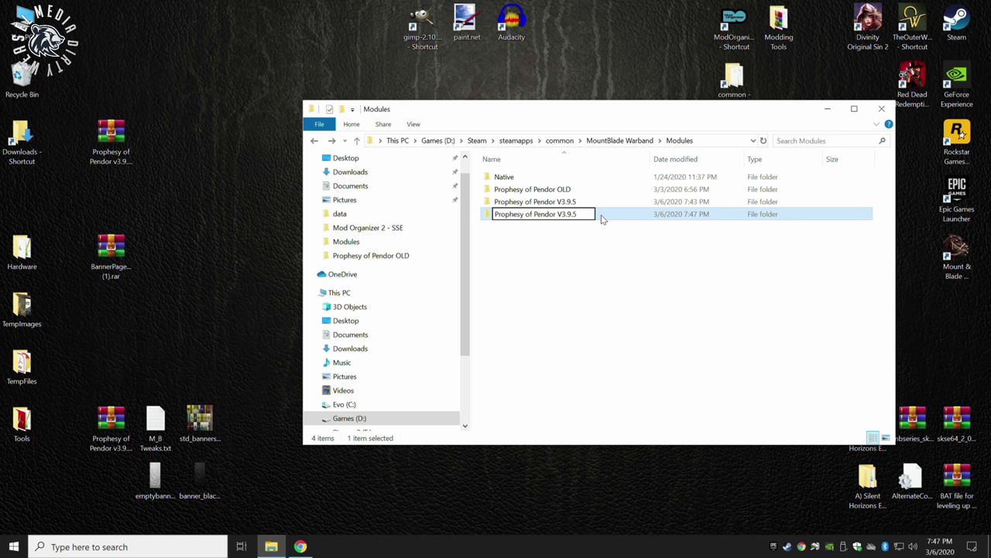
type("_Modded")
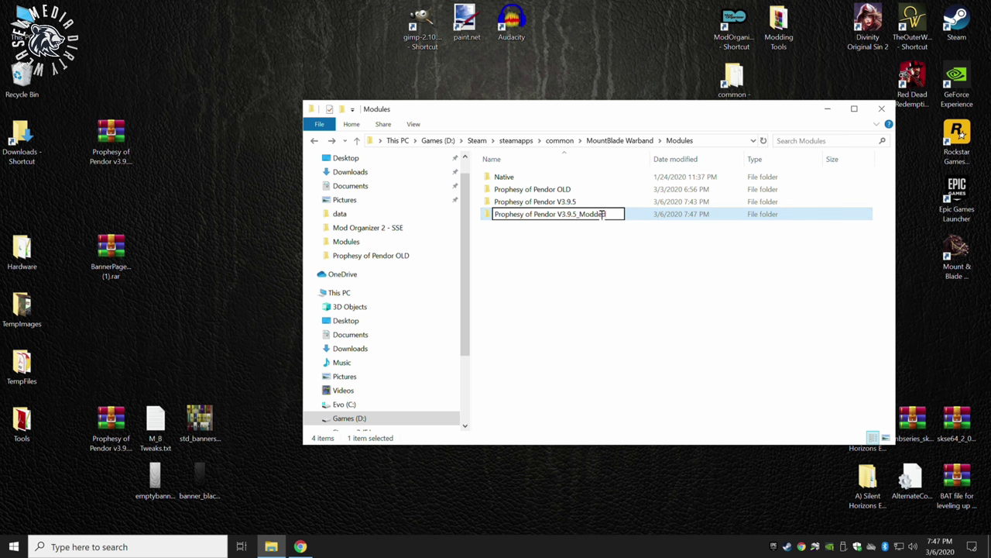
left_click(597, 246)
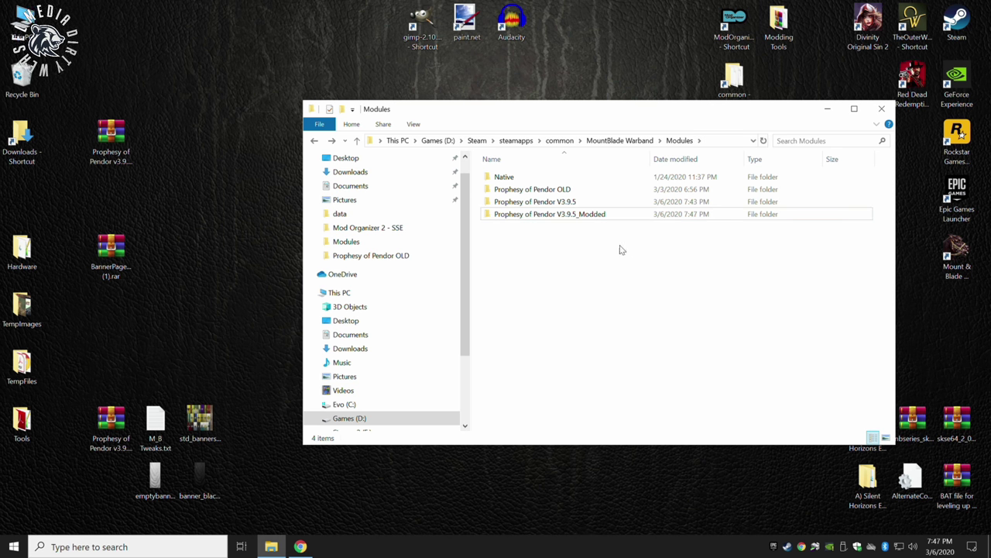
Open the Prophesy of Pendor V3.9.5_Modded folder and look through its subfolders and text files
double_click(571, 217)
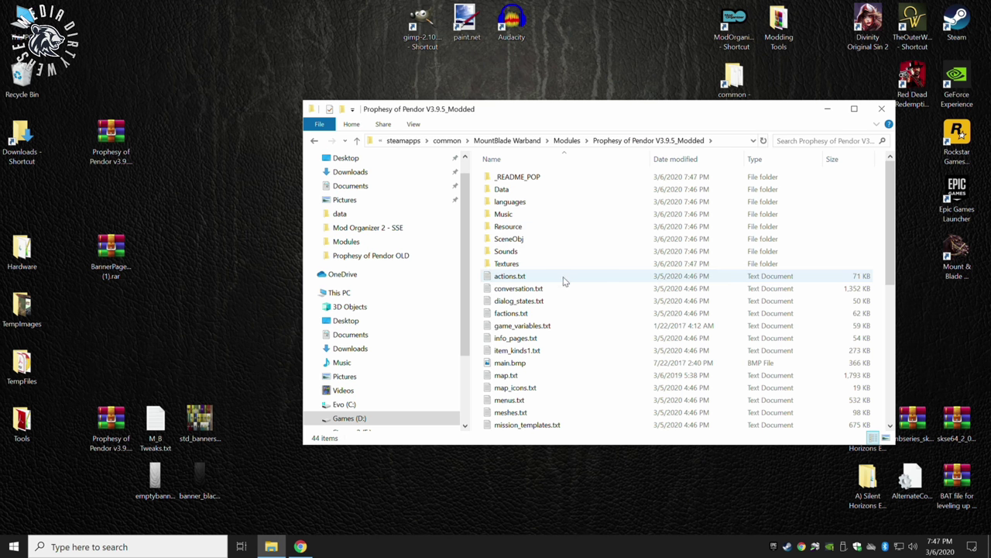
scroll(567, 319, "down", 1)
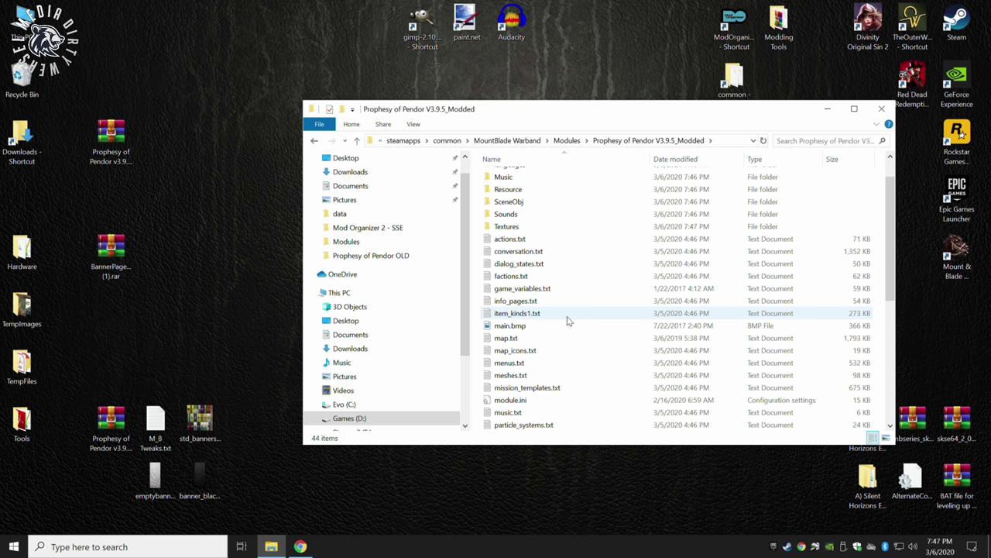
scroll(568, 322, "down", 2)
scroll(568, 368, "up", 3)
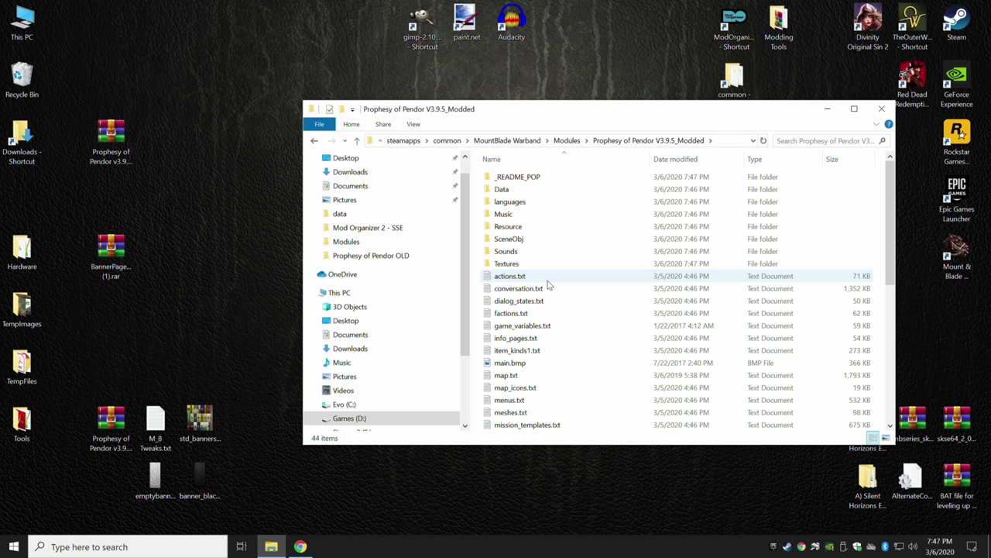
Open actions.txt in Notepad++, examine its code, close the editor, and look over the module's remaining files
right_click(547, 283)
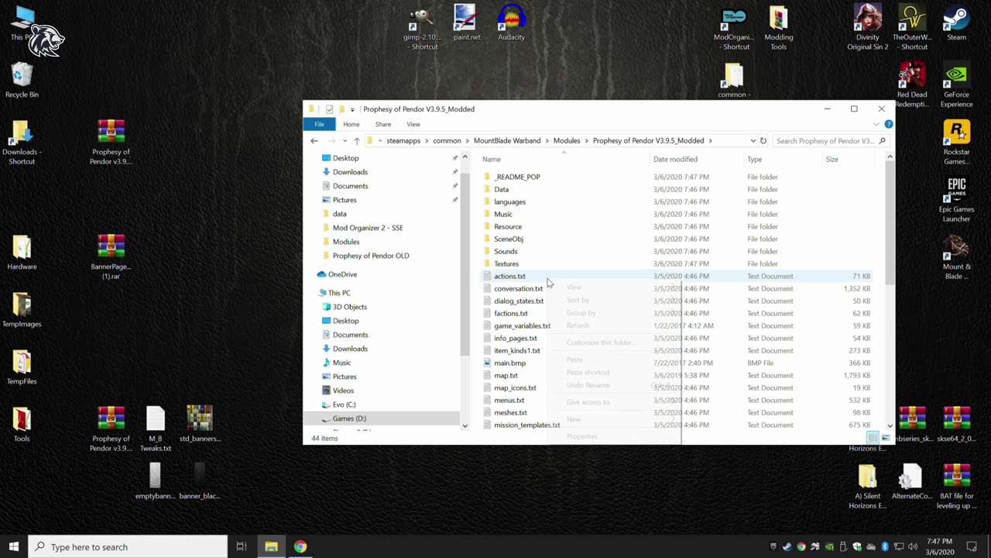
right_click(529, 279)
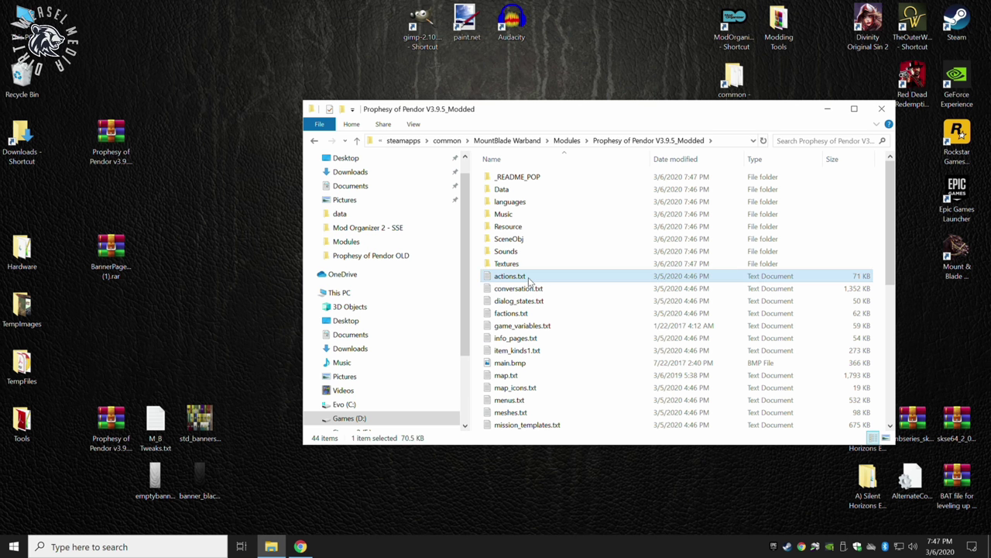
left_click(574, 60)
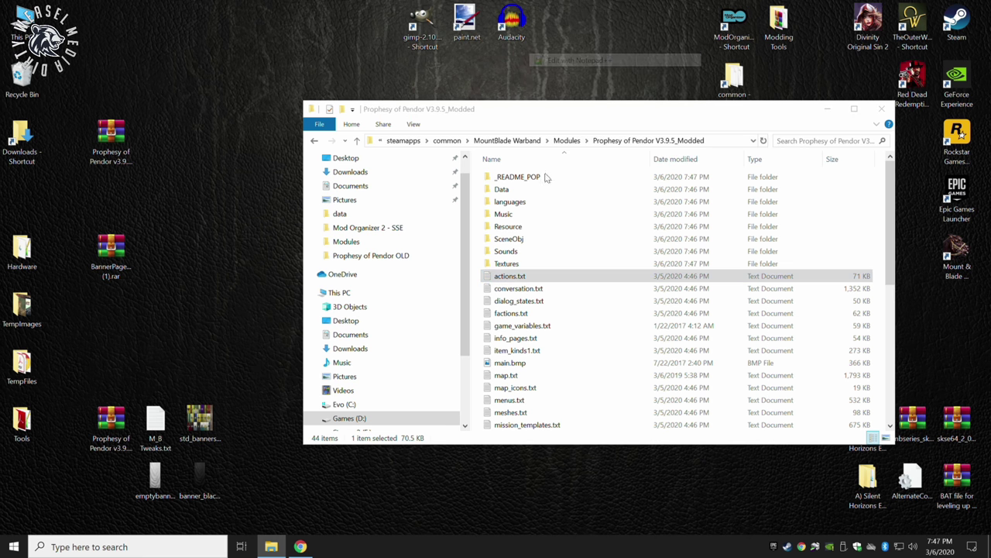
scroll(548, 242, "down", 12)
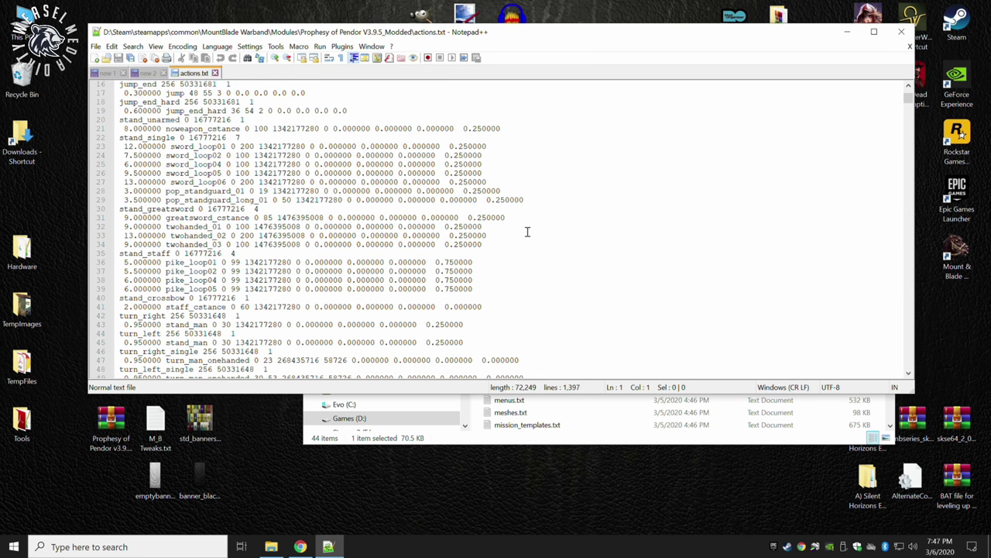
scroll(526, 232, "down", 20)
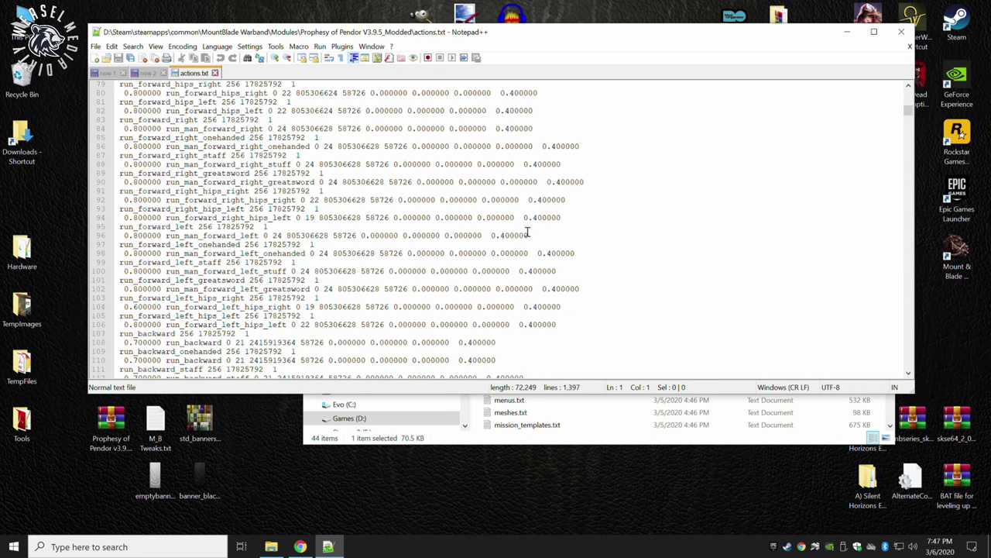
scroll(527, 232, "down", 6)
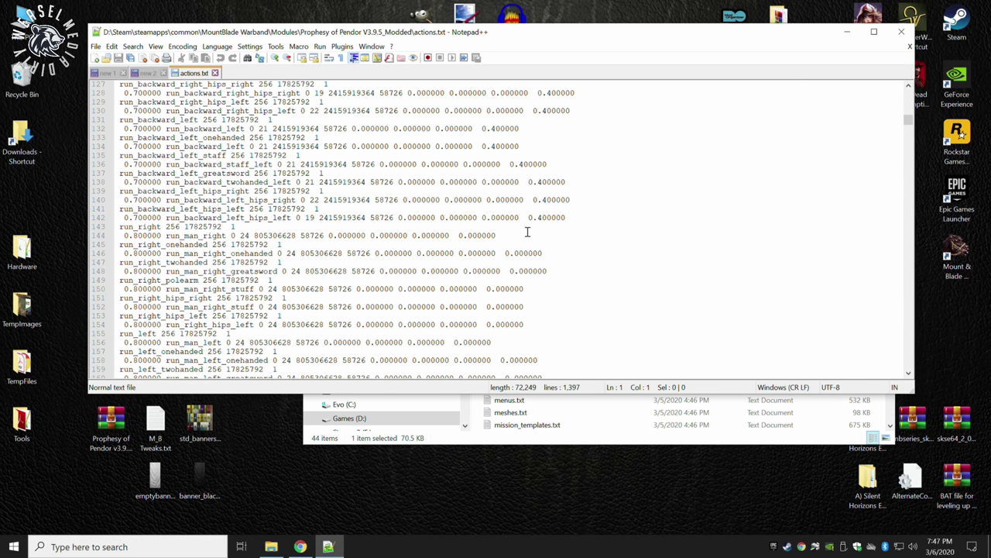
left_click(900, 32)
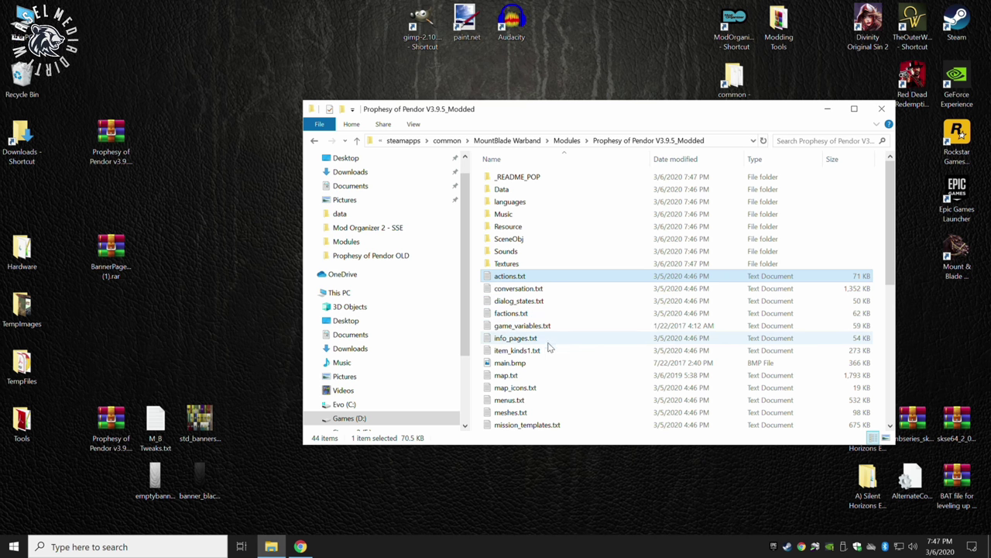
scroll(548, 348, "down", 5)
scroll(549, 349, "up", 5)
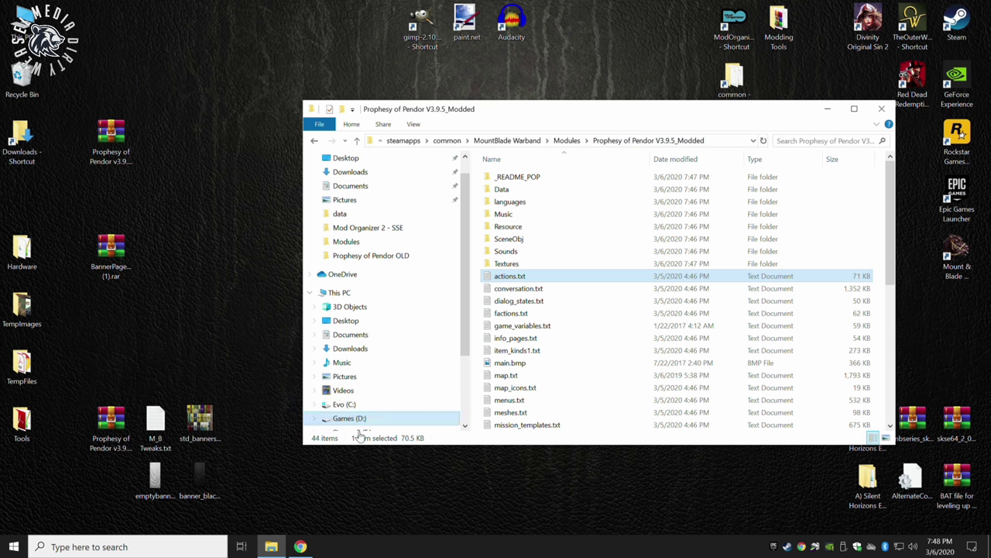
In the browser, open the Pendor wiki's Tweaks page and read its editor descriptions, IMPORTANT notes and list of tweak categories
left_click(300, 546)
scroll(93, 283, "down", 3)
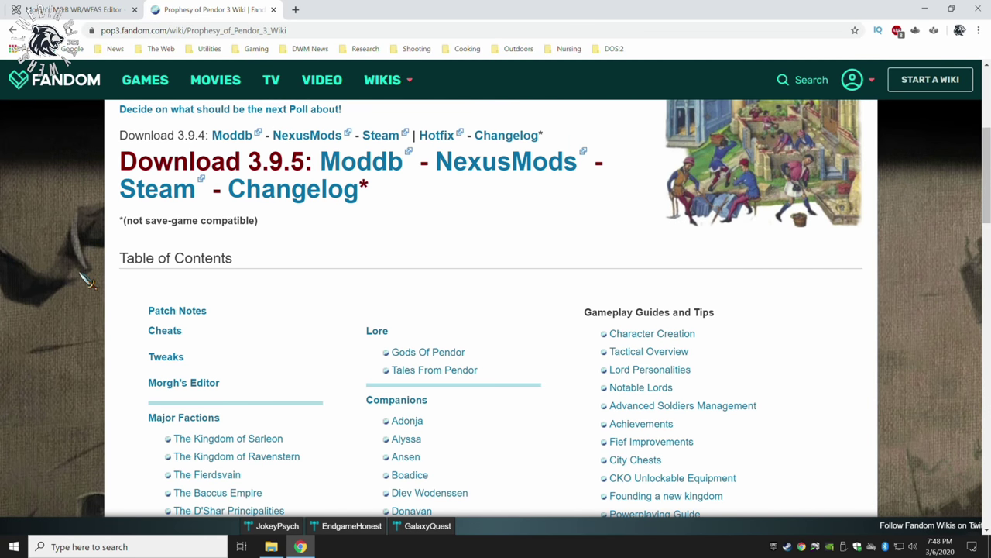
left_click(159, 299)
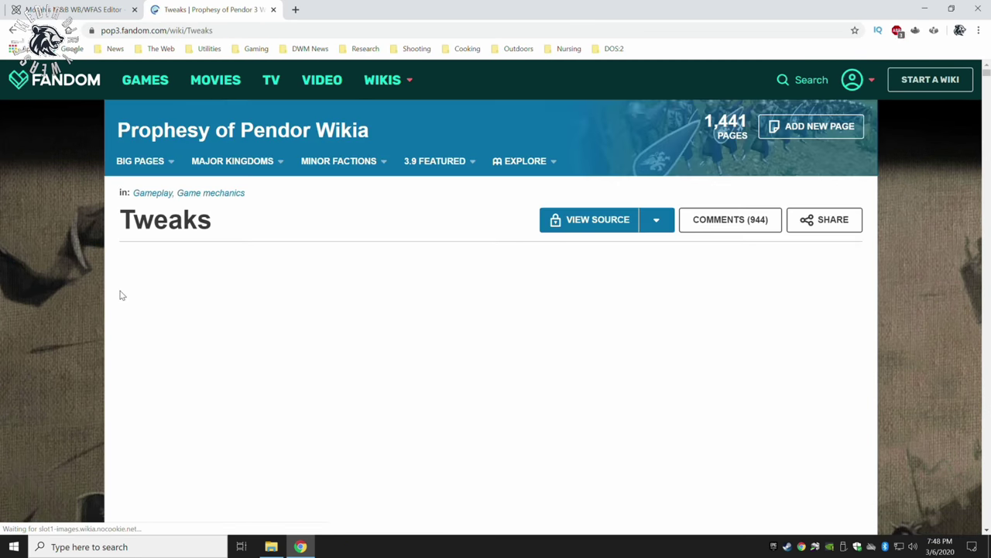
scroll(120, 299, "down", 10)
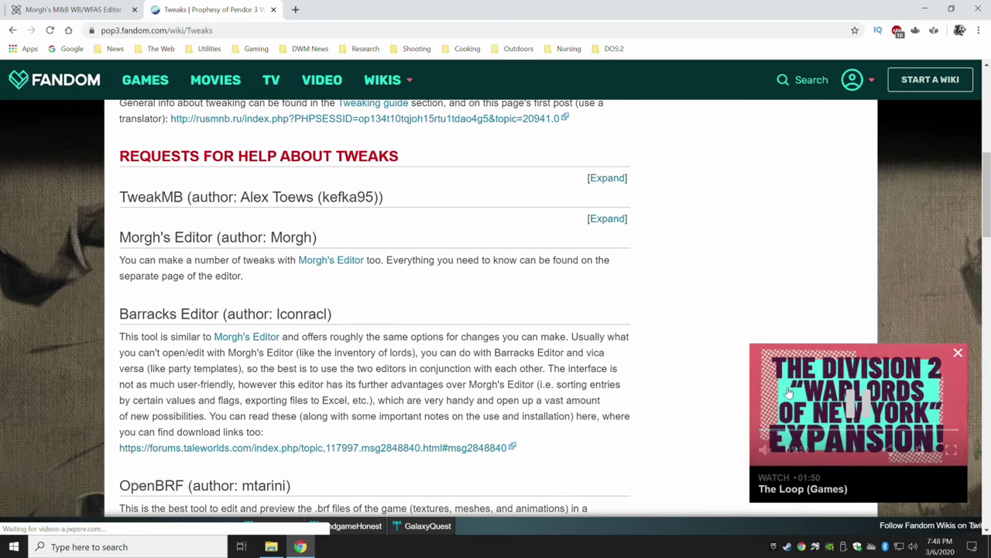
left_click(958, 352)
scroll(683, 338, "down", 1)
scroll(690, 345, "down", 6)
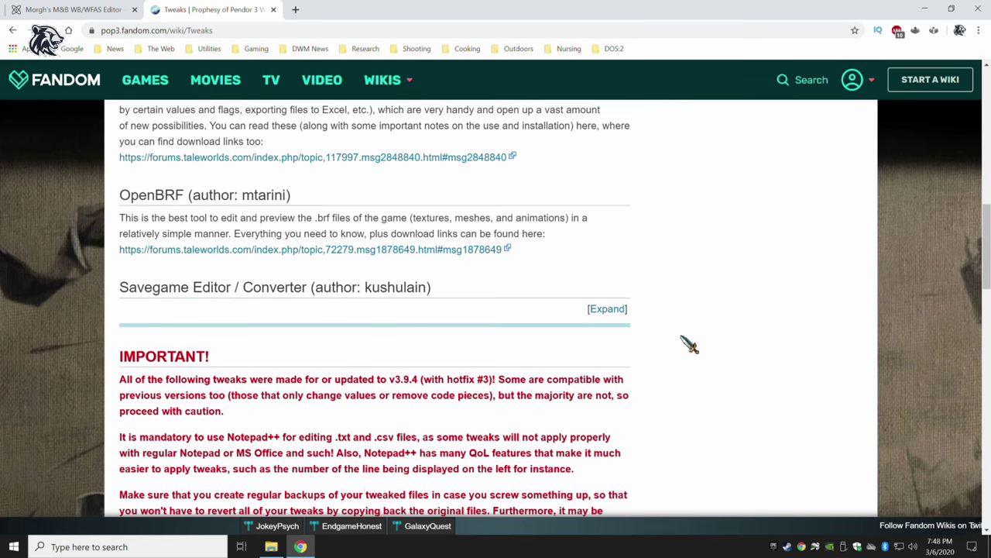
scroll(677, 341, "up", 1)
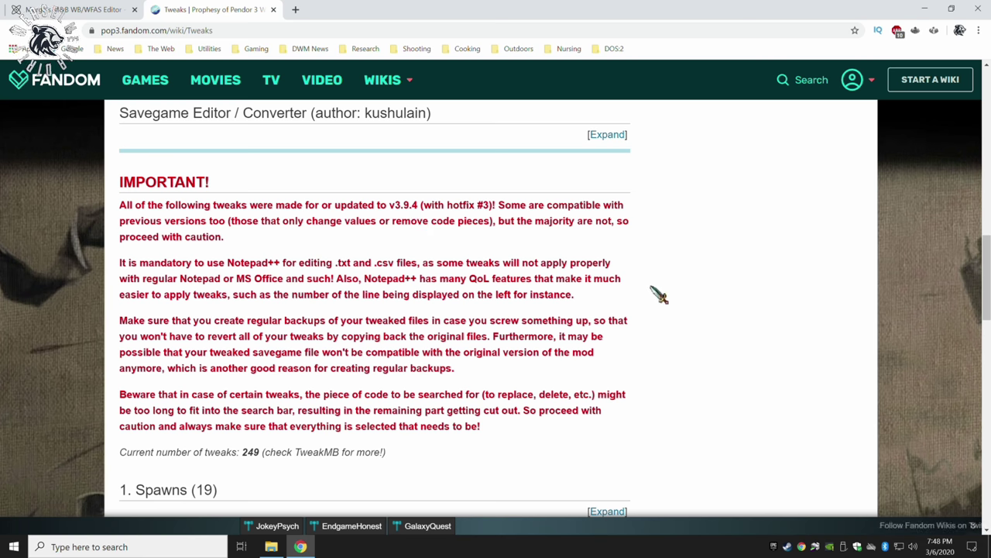
scroll(668, 287, "down", 2)
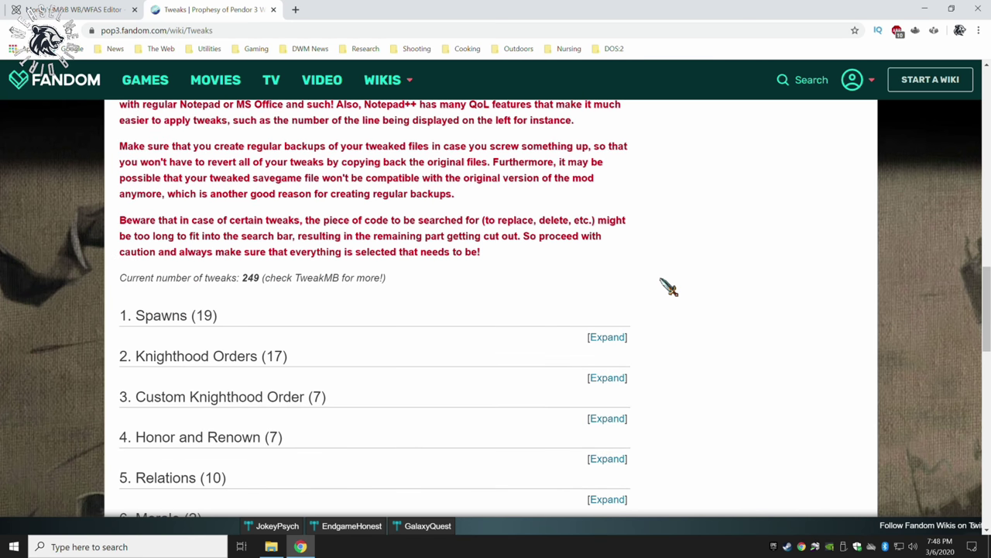
scroll(666, 287, "down", 1)
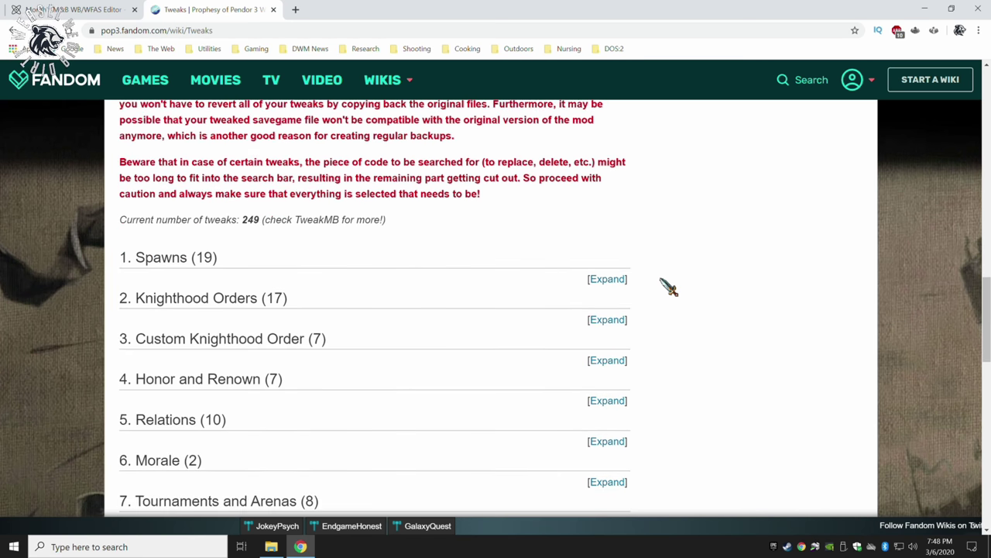
Expand the Spawns section and read Tweak 1 a) on capturing unique spawn leaders, noting which file it edits
left_click(607, 279)
scroll(662, 273, "down", 1)
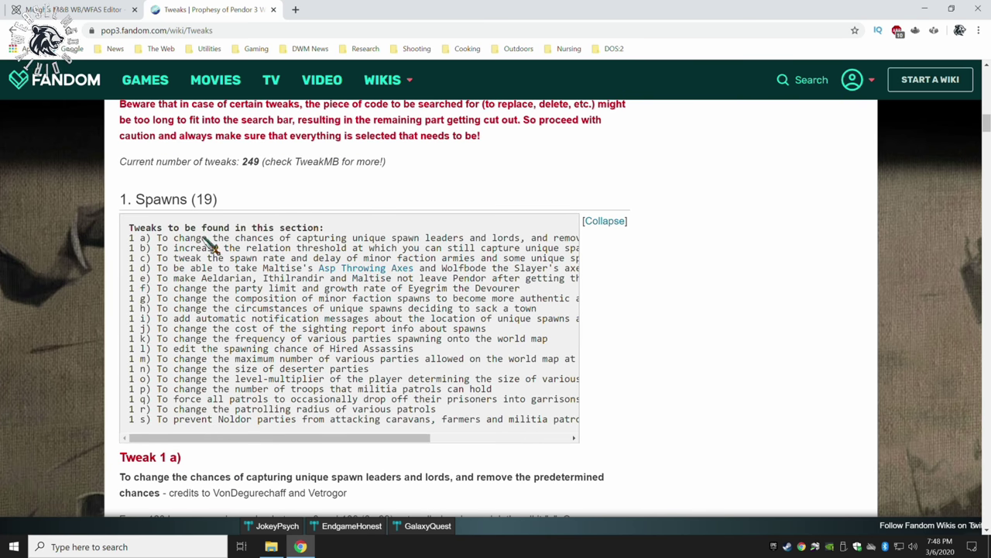
scroll(474, 326, "down", 2)
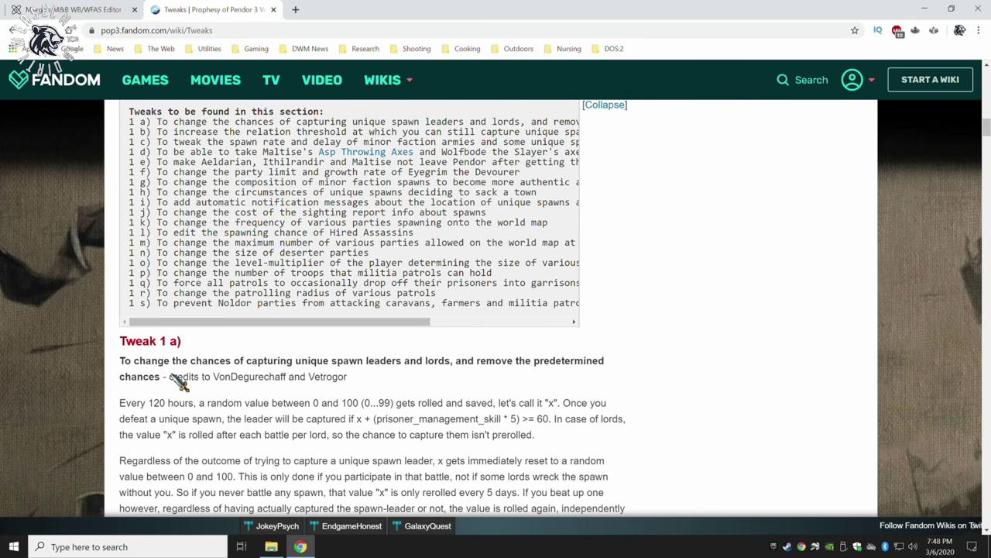
scroll(220, 389, "down", 5)
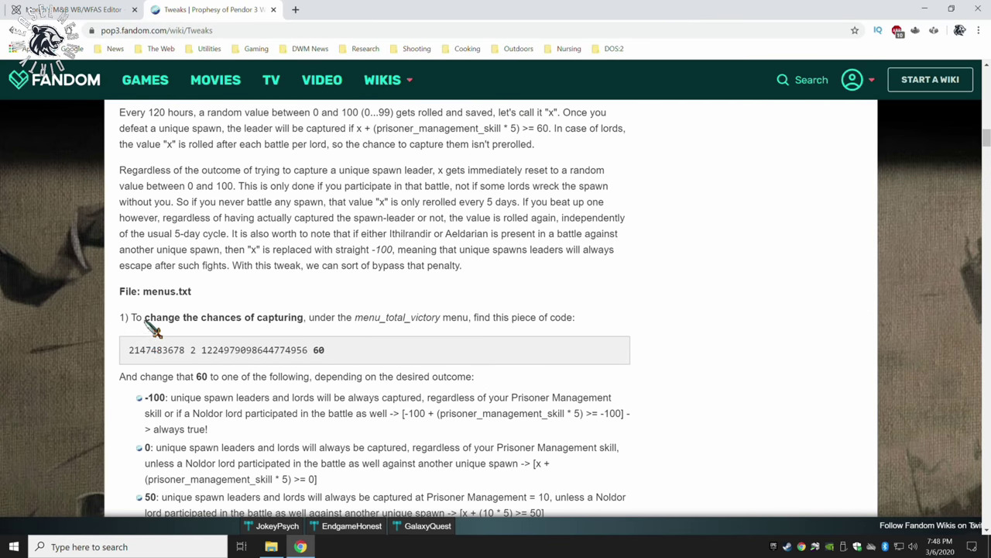
left_click_drag(145, 300, 193, 294)
left_click(268, 302)
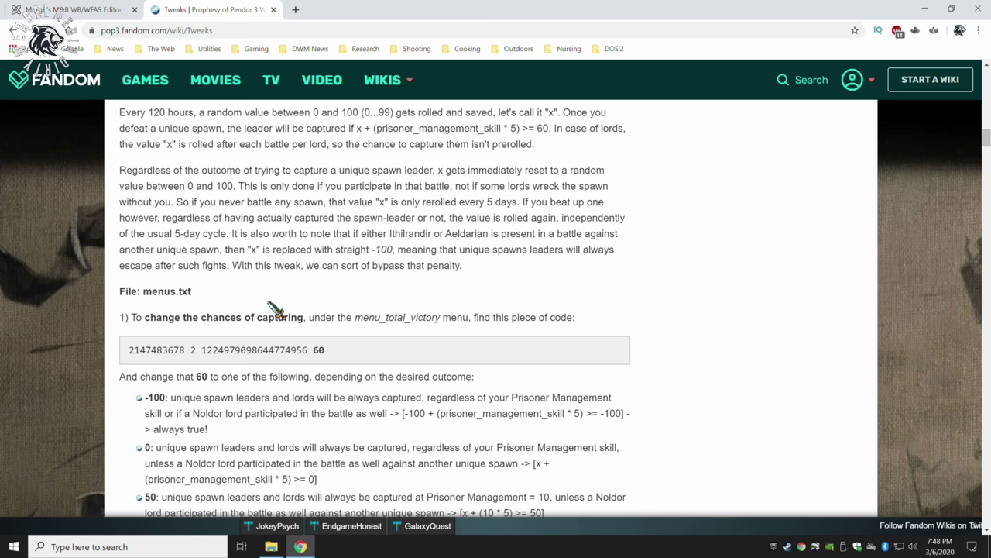
Open menus.txt from the Prophesy of Pendor V3.9.5_Modded folder in Notepad++, look through its code, and close the editor
left_click(271, 546)
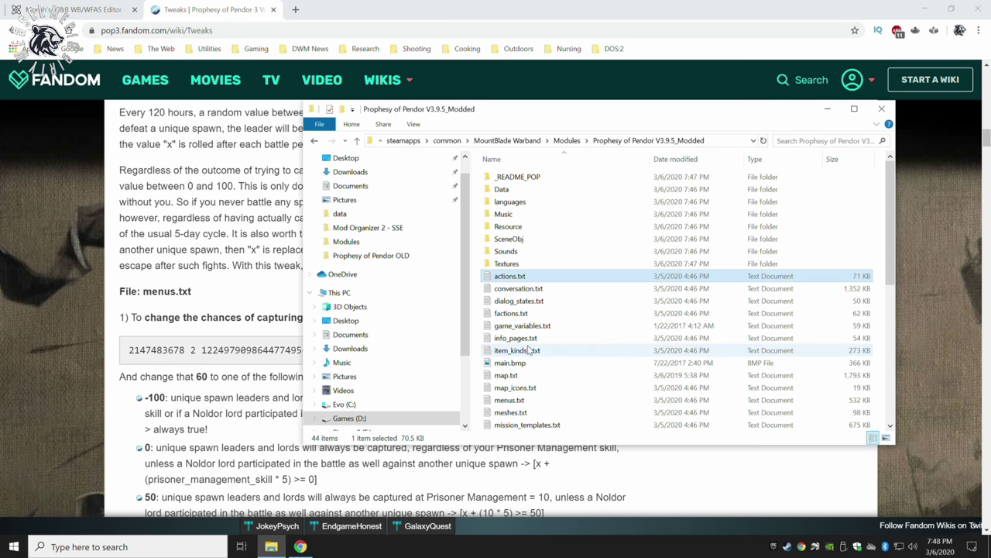
scroll(529, 350, "down", 1)
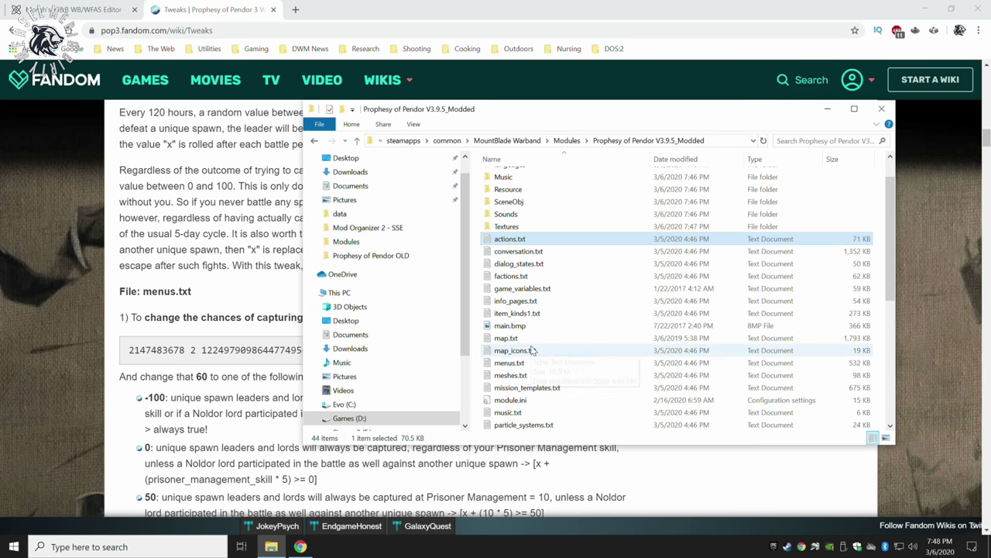
left_click(530, 364)
right_click(530, 366)
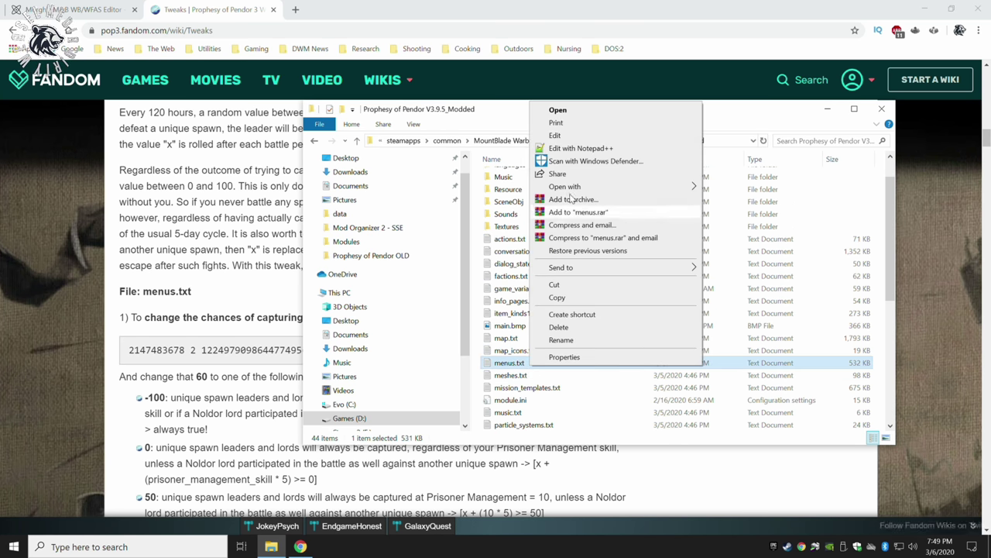
left_click(579, 148)
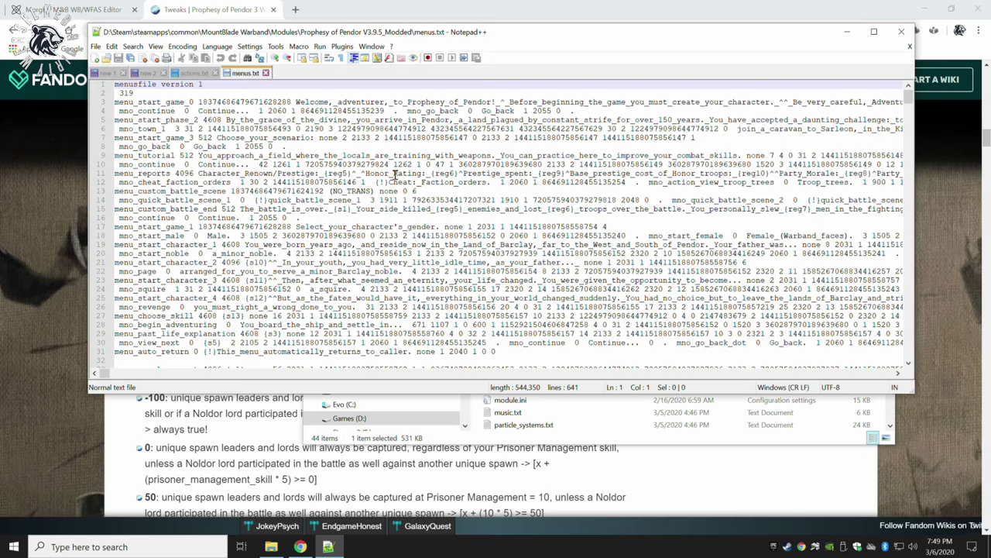
scroll(395, 174, "down", 6)
scroll(394, 173, "up", 6)
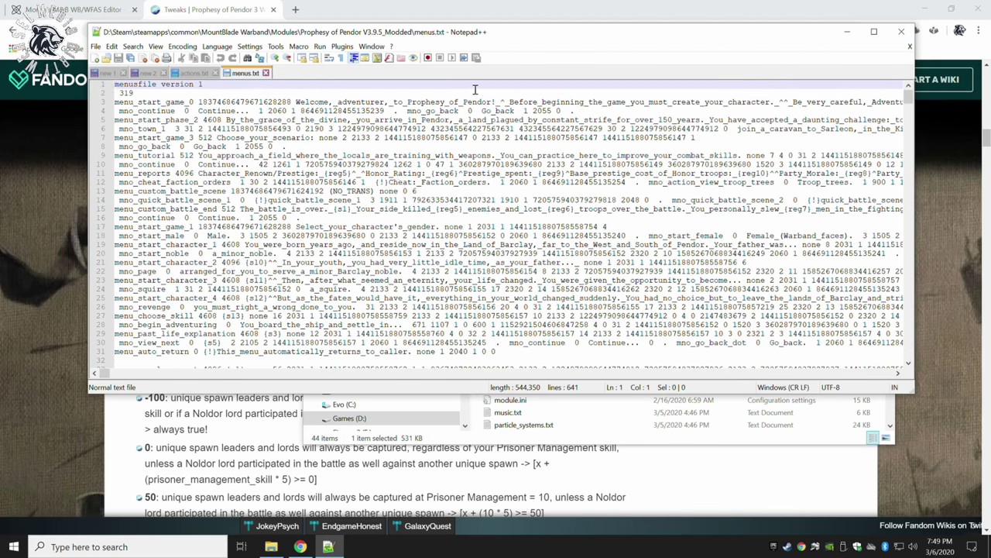
left_click(901, 31)
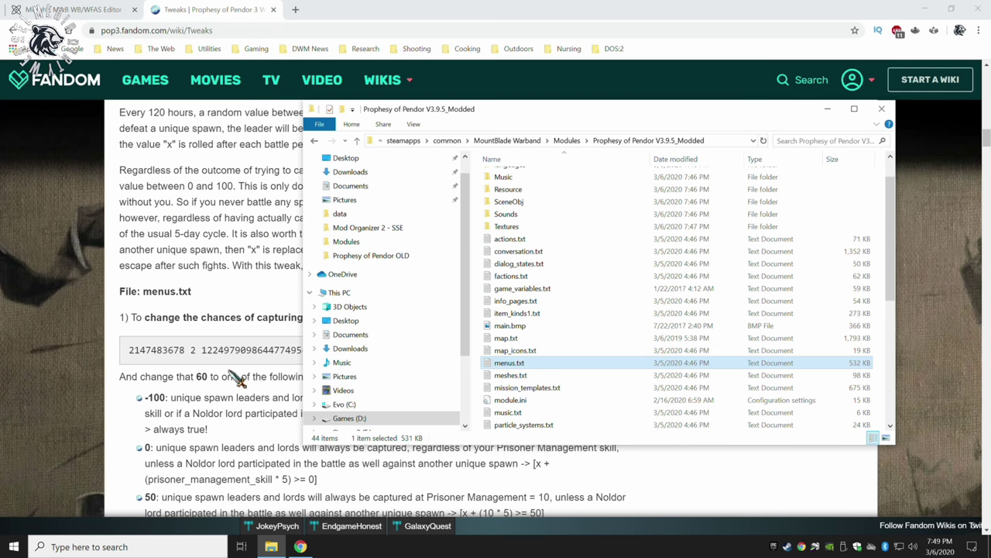
Back on the wiki, review Tweak 1 a)'s code to find and its replacement values, and minimize the browser
left_click(216, 309)
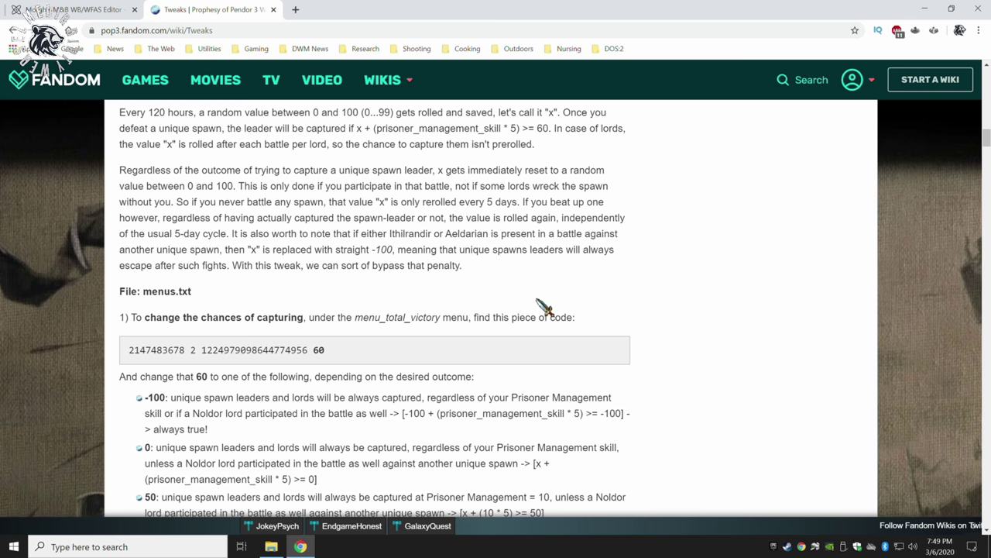
scroll(545, 309, "down", 2)
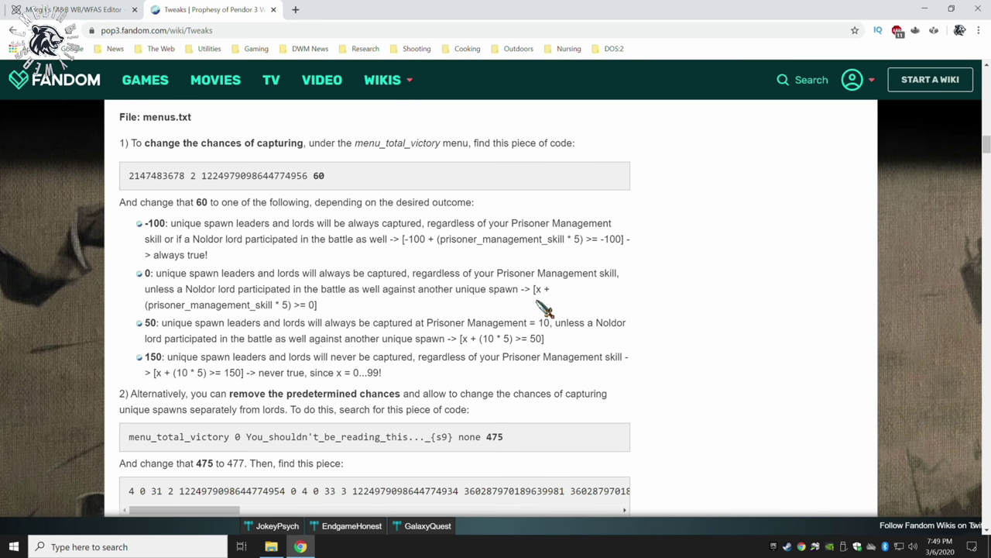
scroll(545, 308, "up", 1)
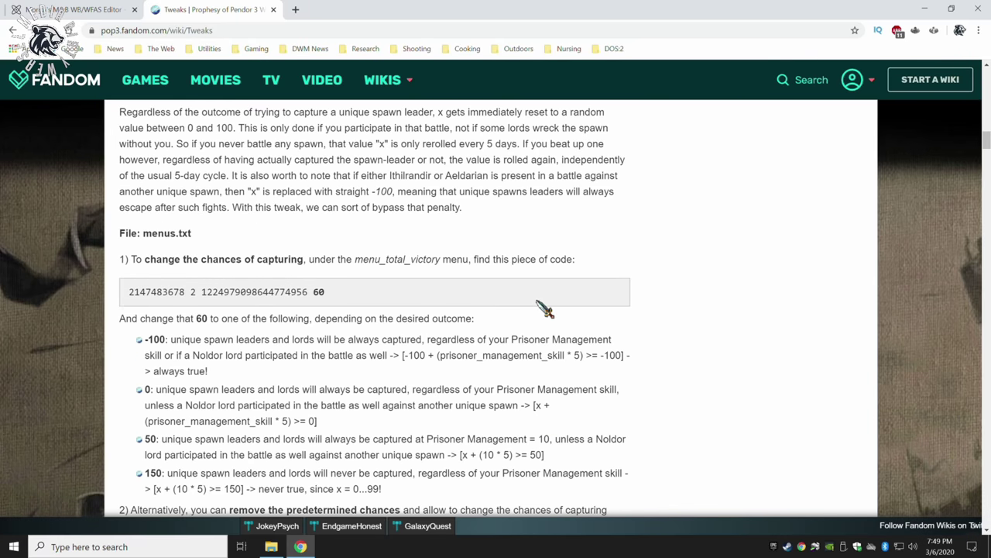
scroll(545, 309, "up", 3)
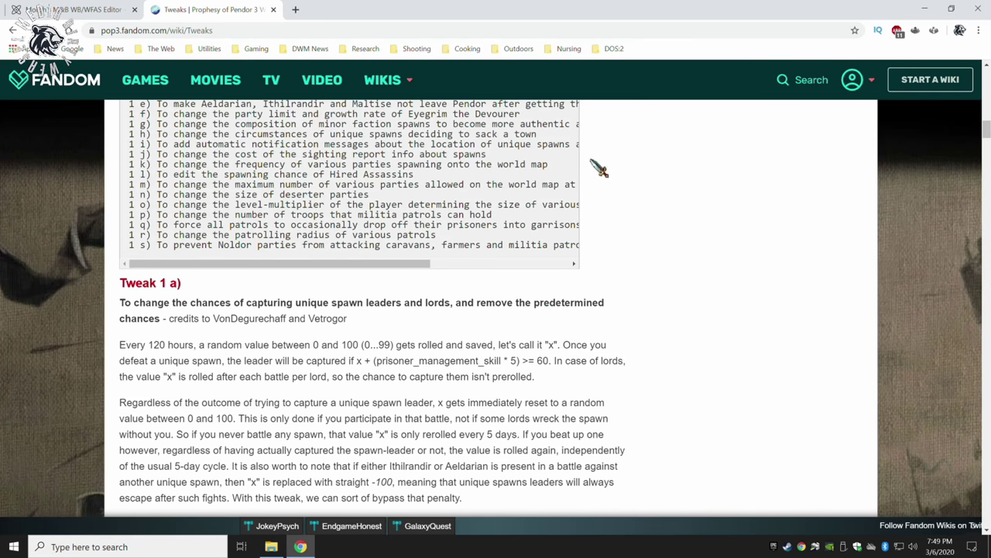
left_click(921, 11)
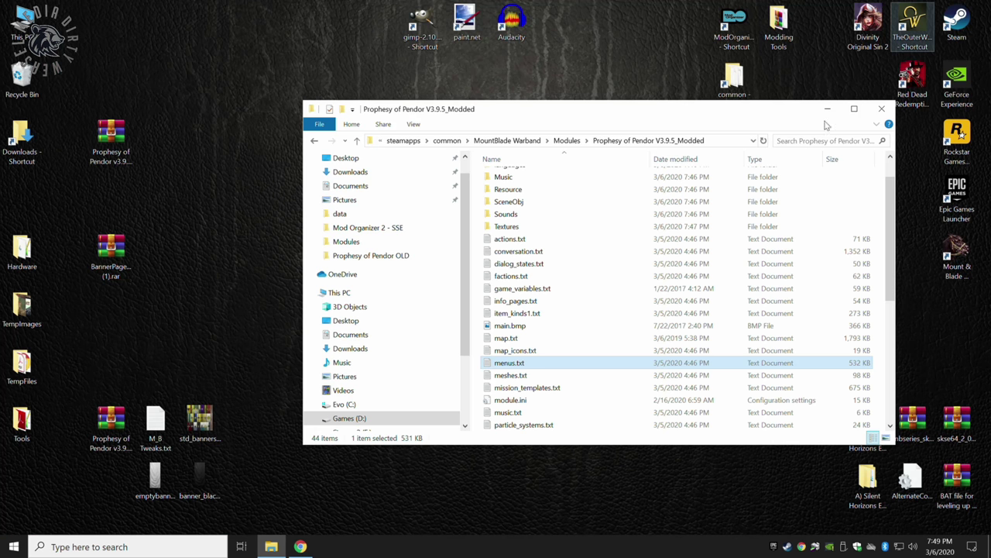
Return to the Modules folder, point out the original and modded Pendor V3.9.5 folders, and move the window clear of the desktop shortcuts
left_click(567, 140)
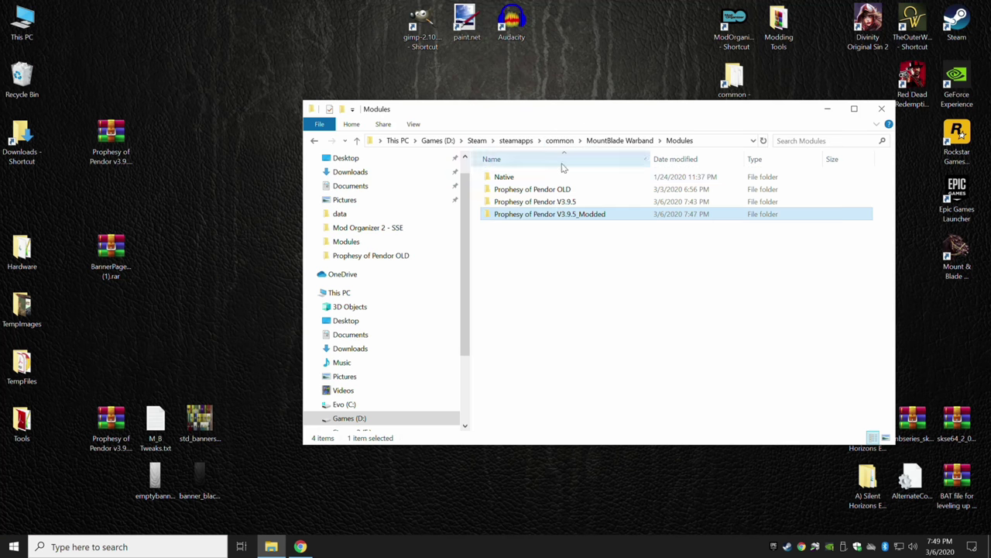
left_click(552, 203)
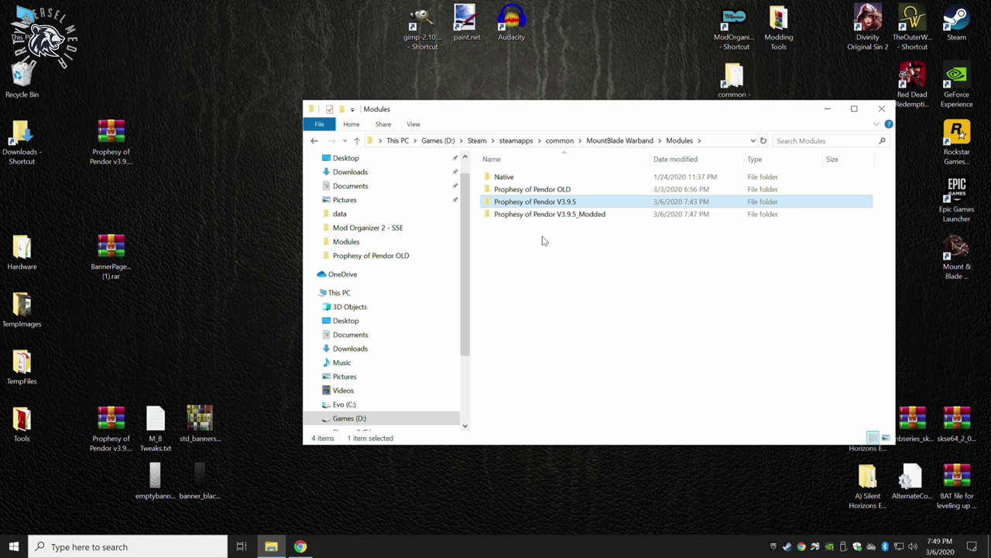
left_click(582, 218)
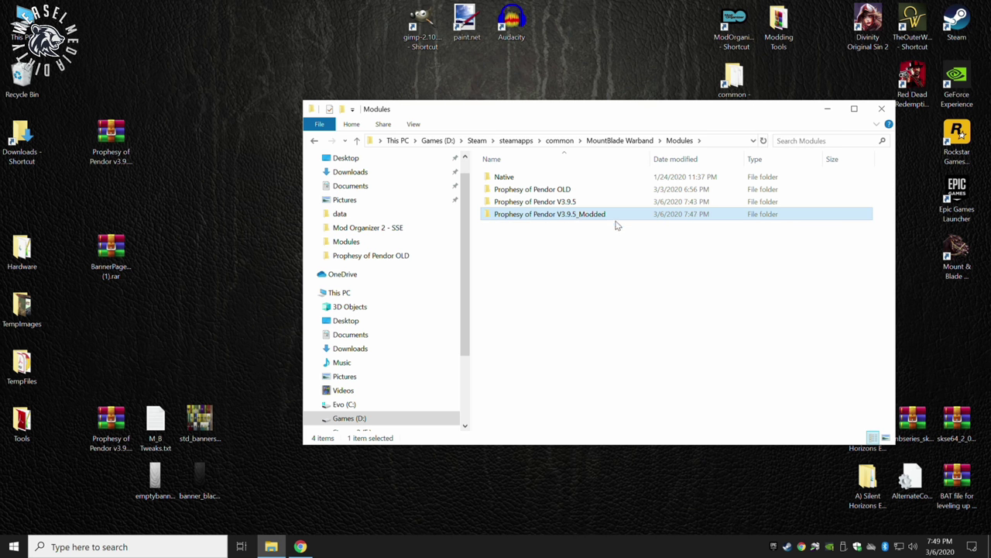
left_click(542, 201)
left_click_drag(631, 112, 466, 113)
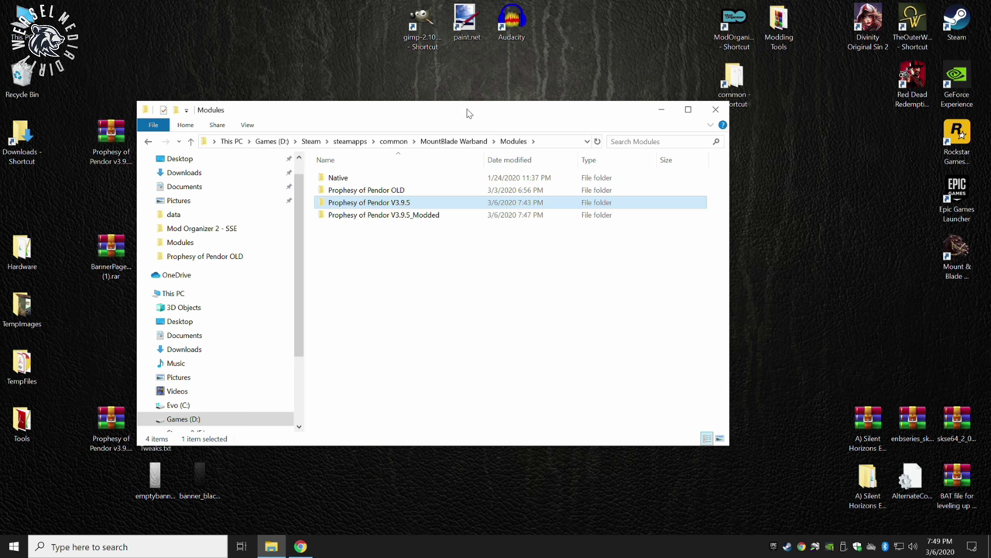
Open the Modding Tools folder from the desktop and launch Morghs M&B WB-WFAS Editor.exe
double_click(740, 86)
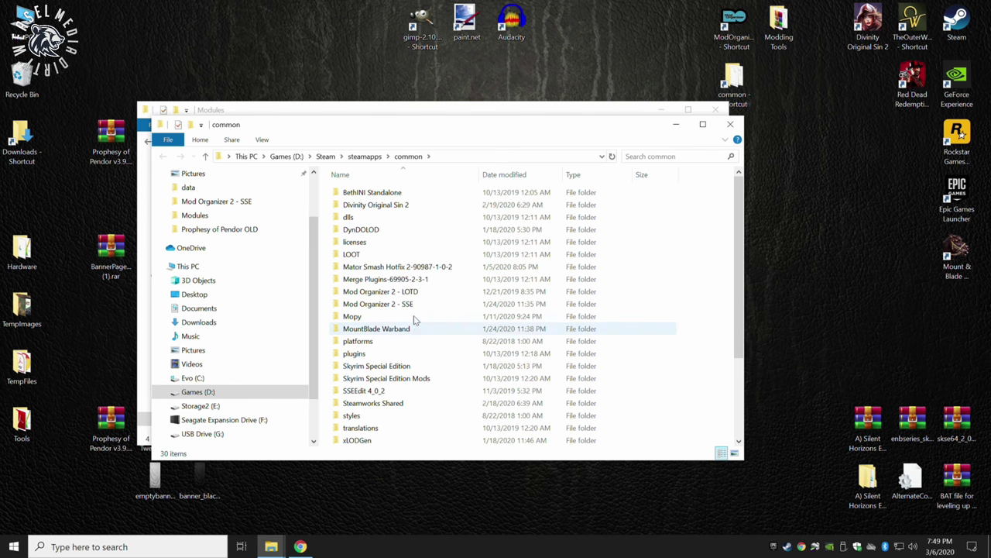
left_click(730, 124)
double_click(784, 32)
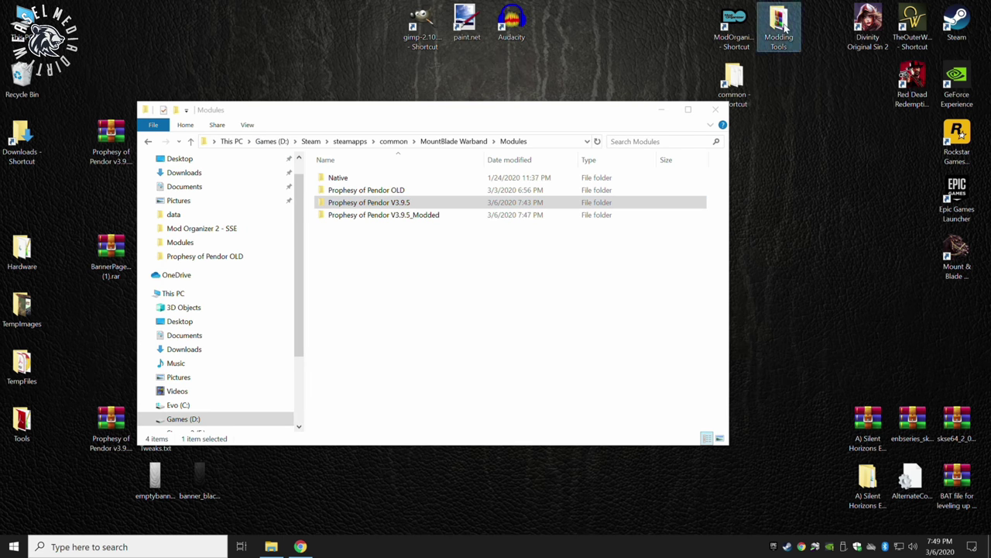
scroll(453, 346, "down", 3)
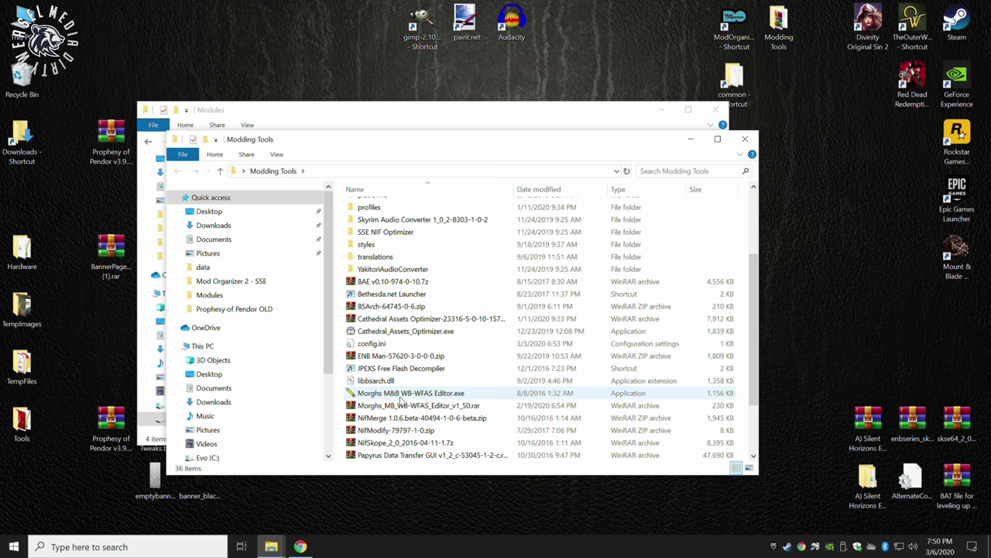
double_click(415, 394)
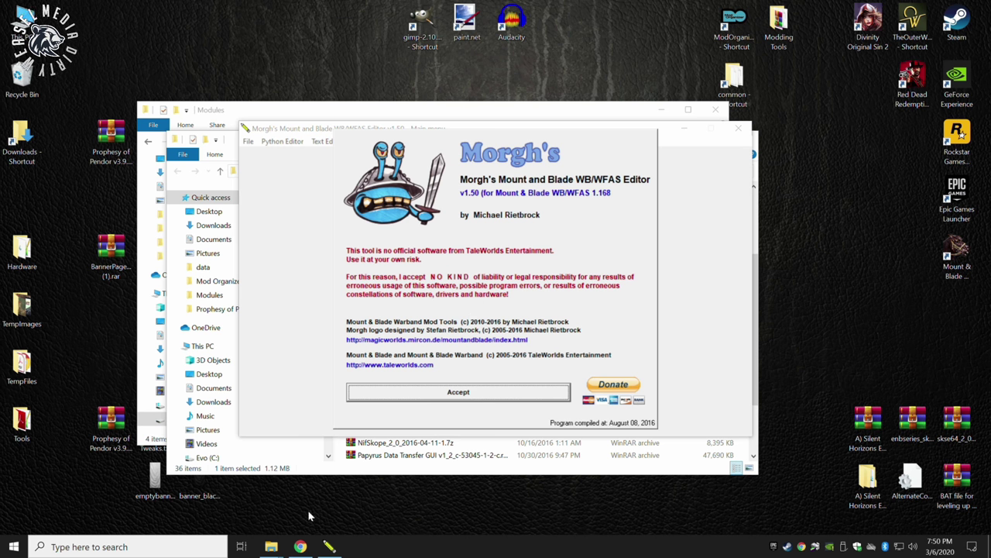
Look over the download and documentation links on the Morgh's Editor web page, and accept the disclaimer in the editor
left_click(300, 546)
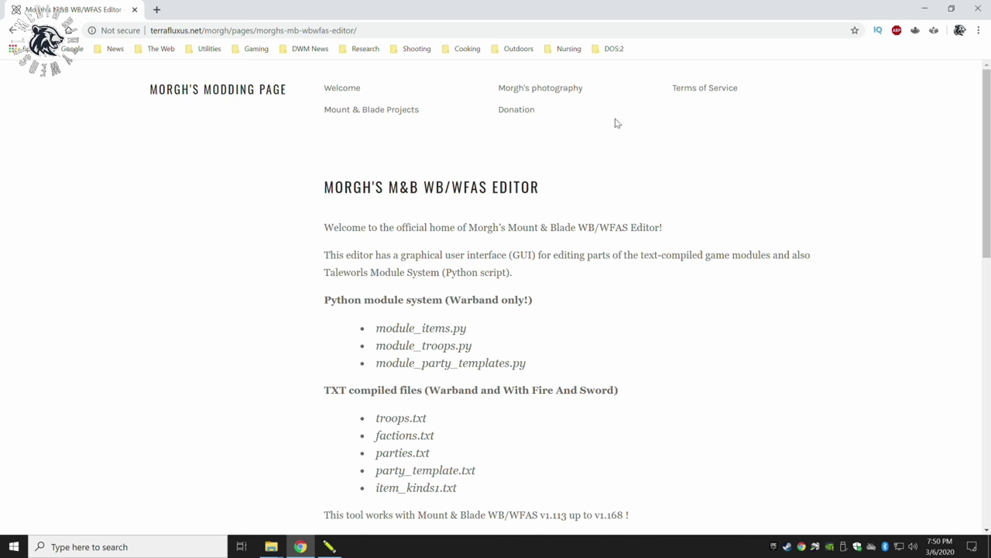
scroll(646, 248, "down", 5)
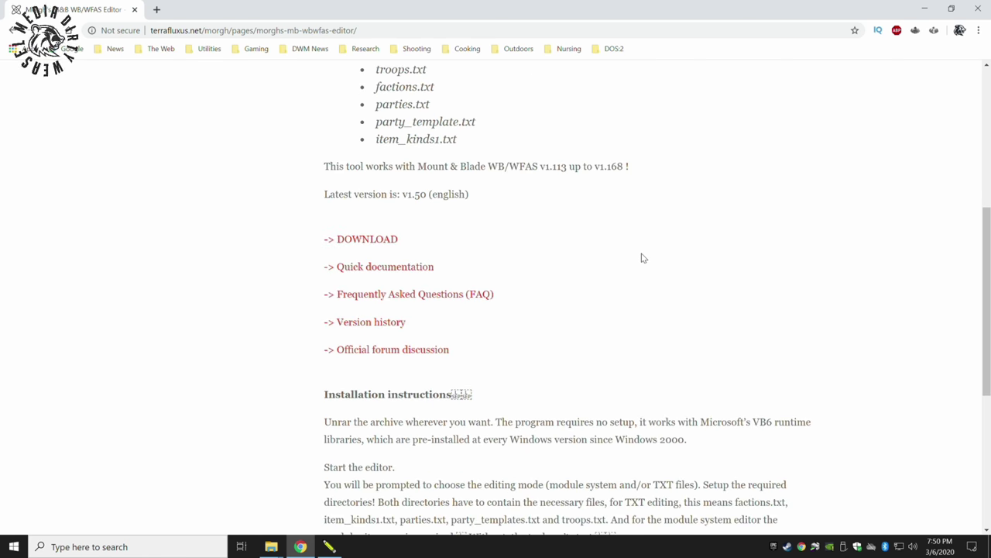
scroll(639, 263, "up", 1)
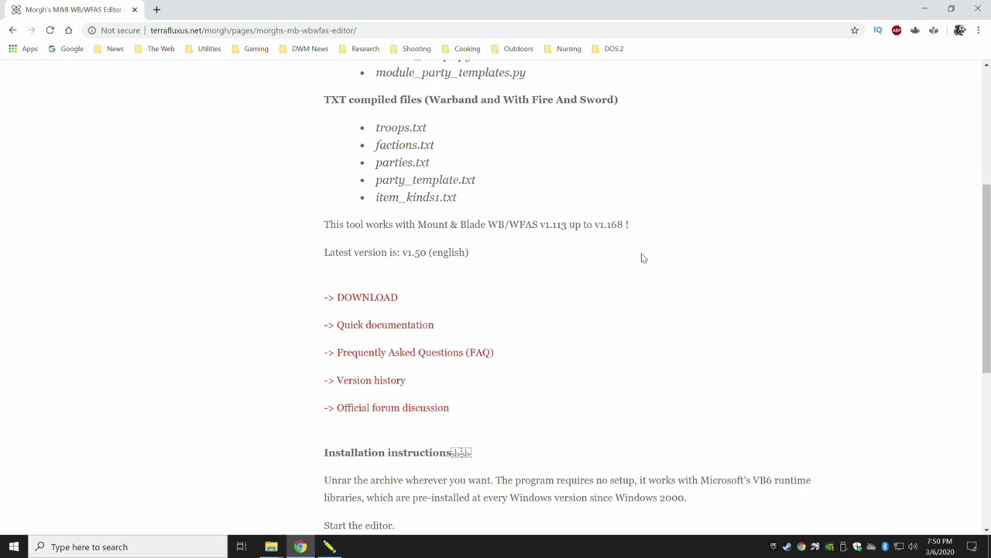
left_click(923, 8)
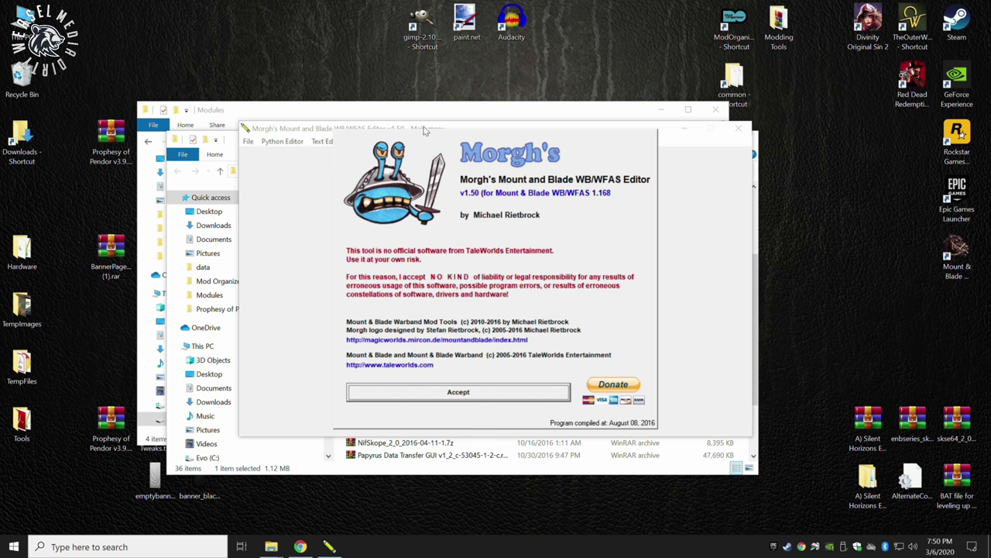
left_click(443, 394)
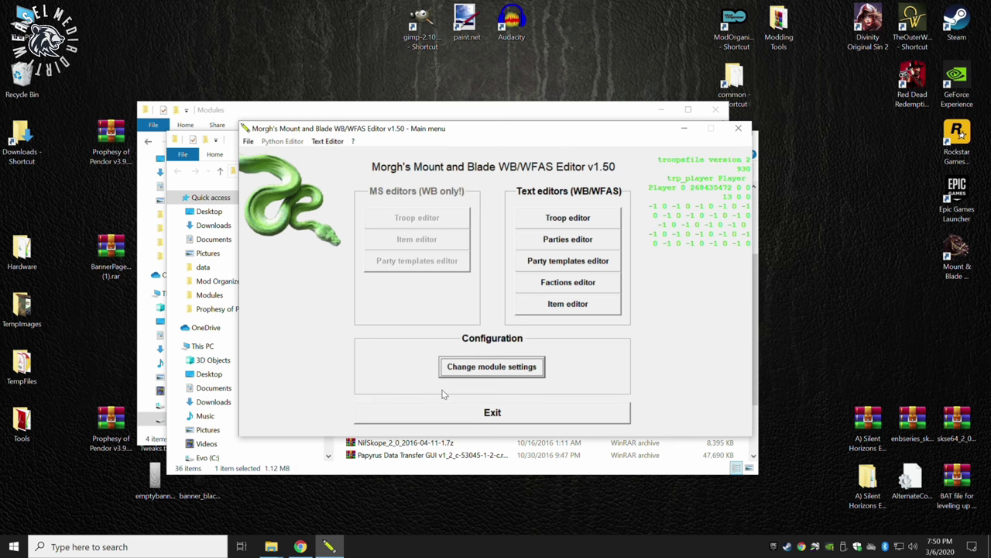
Open the module settings and start choosing a new module directory, expanding Games (D:), Steam, steamapps and common
left_click(489, 372)
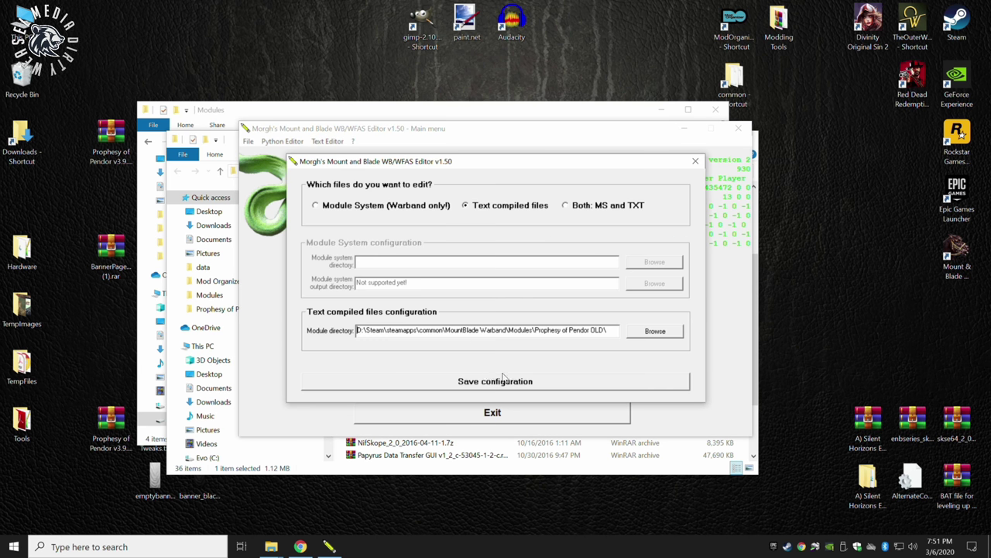
left_click(654, 330)
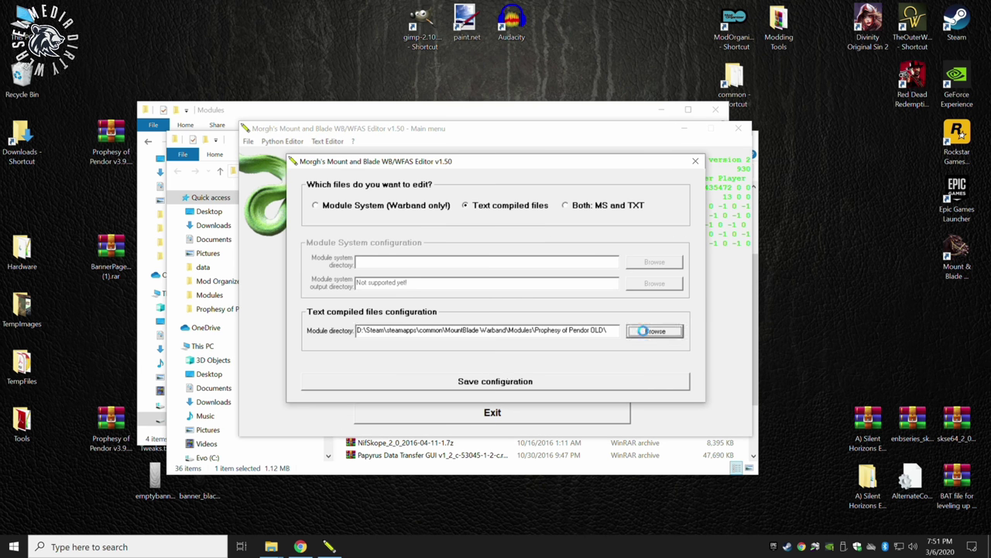
scroll(554, 309, "down", 2)
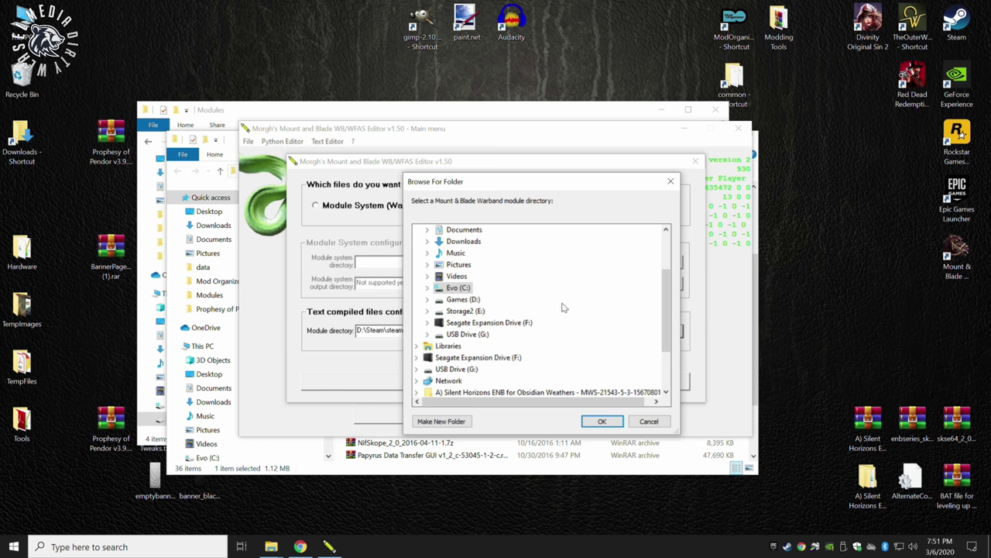
left_click(428, 301)
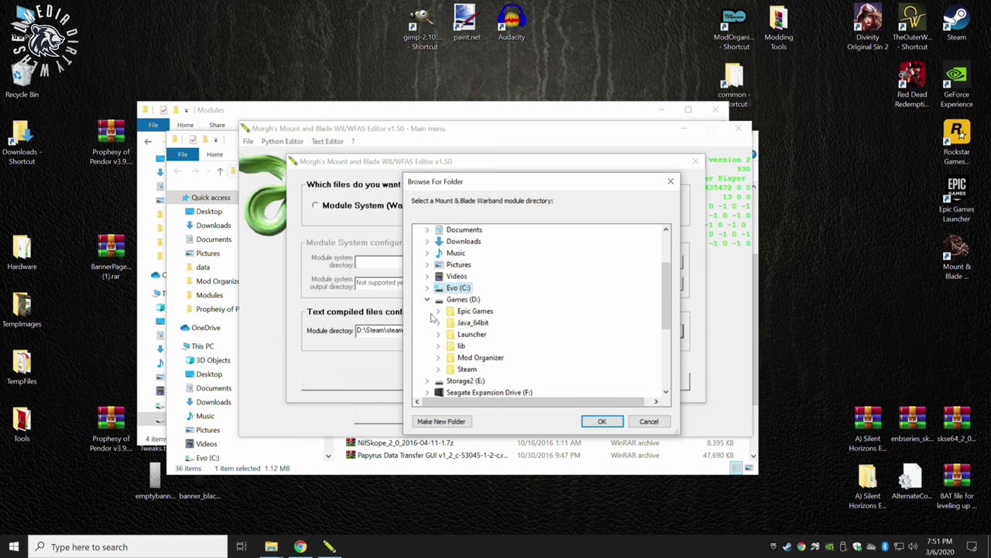
scroll(435, 319, "down", 1)
left_click(439, 334)
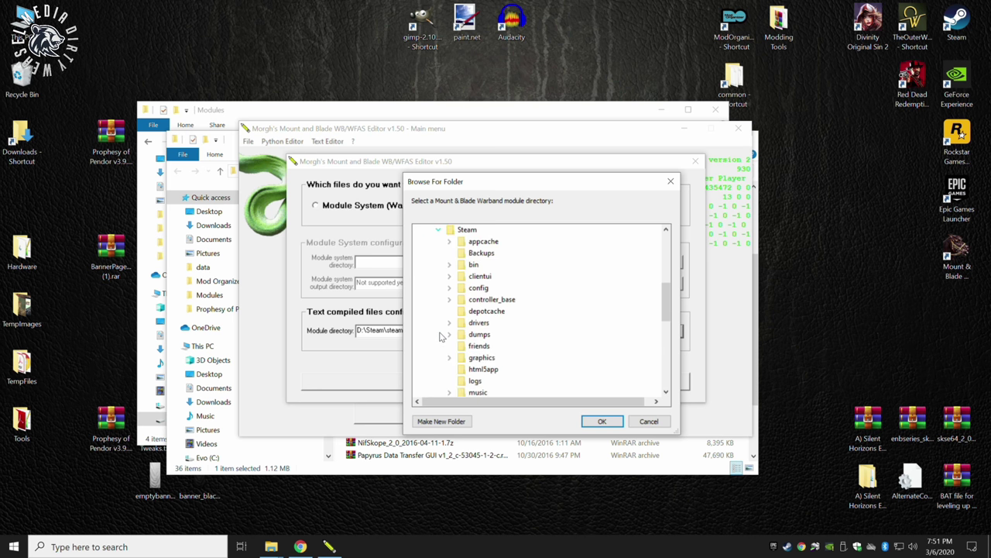
scroll(520, 321, "down", 3)
scroll(521, 322, "down", 1)
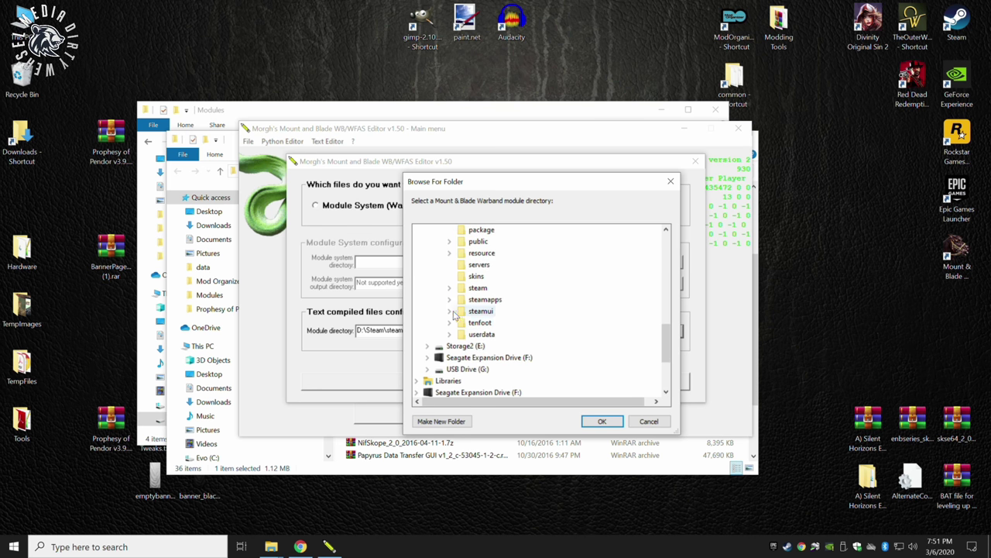
left_click(449, 298)
left_click(460, 311)
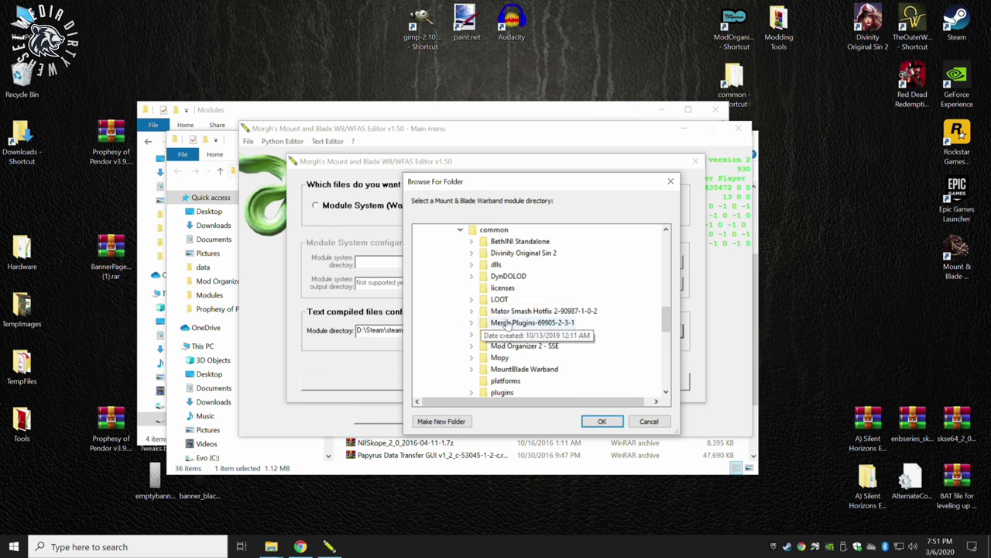
Set the module directory to Prophesy of Pendor V3.9.5_Modded inside MountBlade Warband's Modules folder and save the configuration
scroll(577, 341, "down", 1)
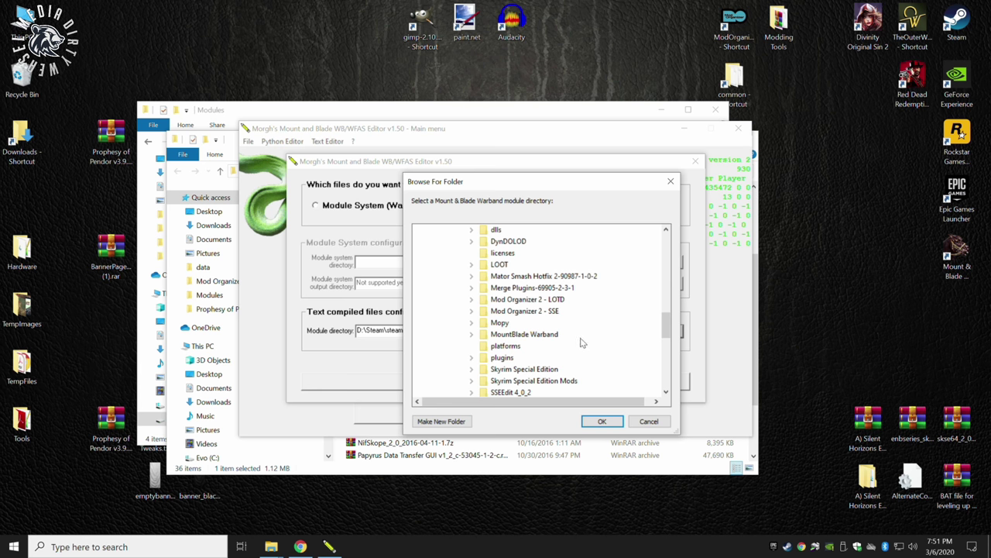
left_click(472, 334)
left_click(484, 323)
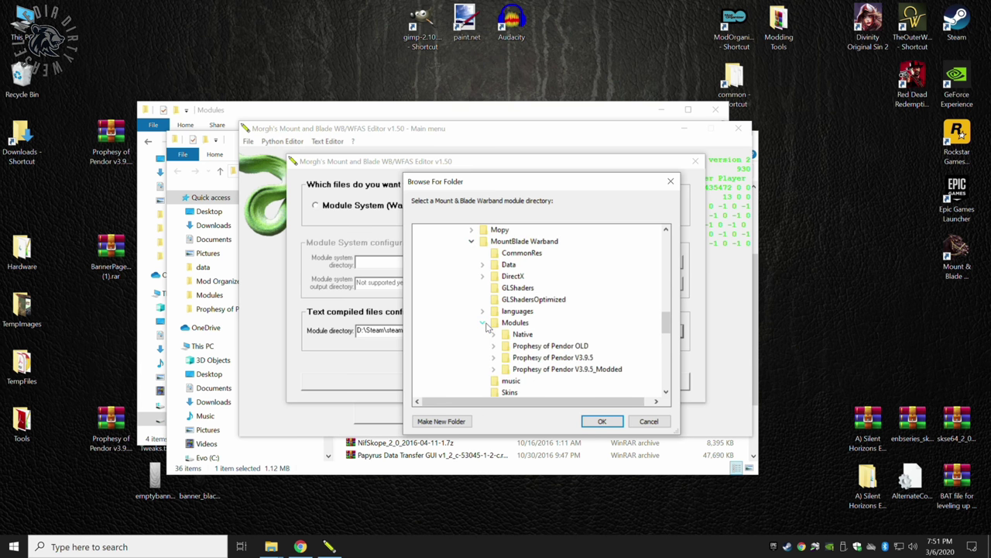
double_click(581, 370)
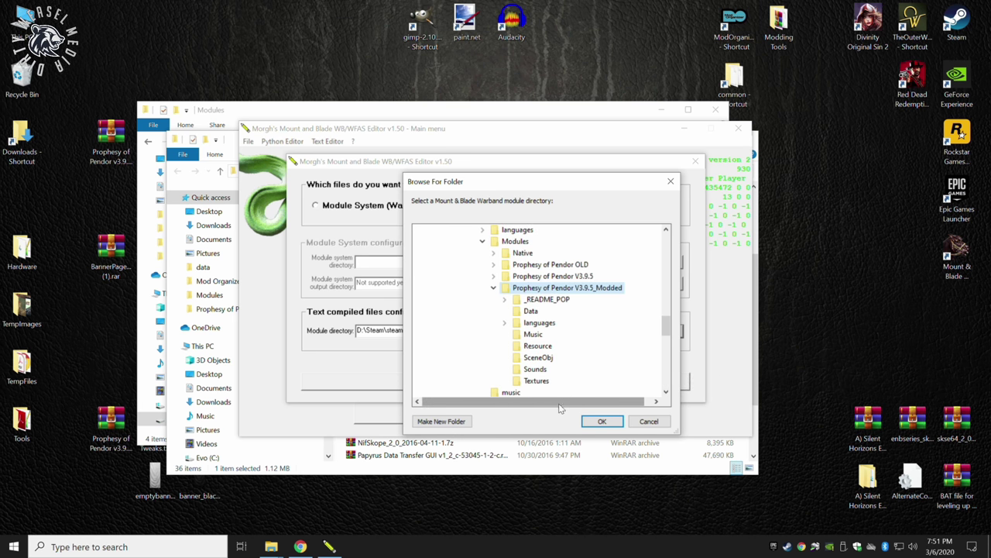
left_click(587, 425)
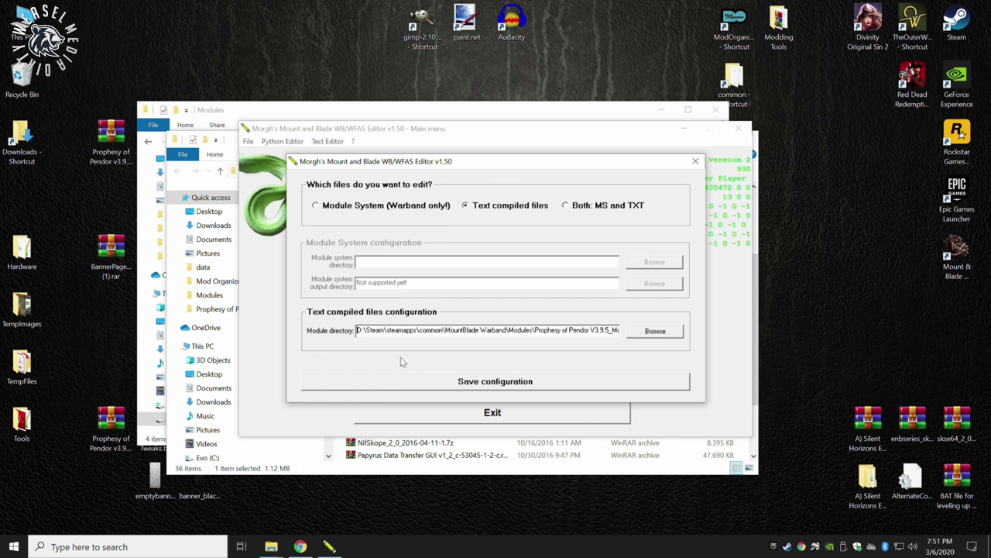
left_click(451, 384)
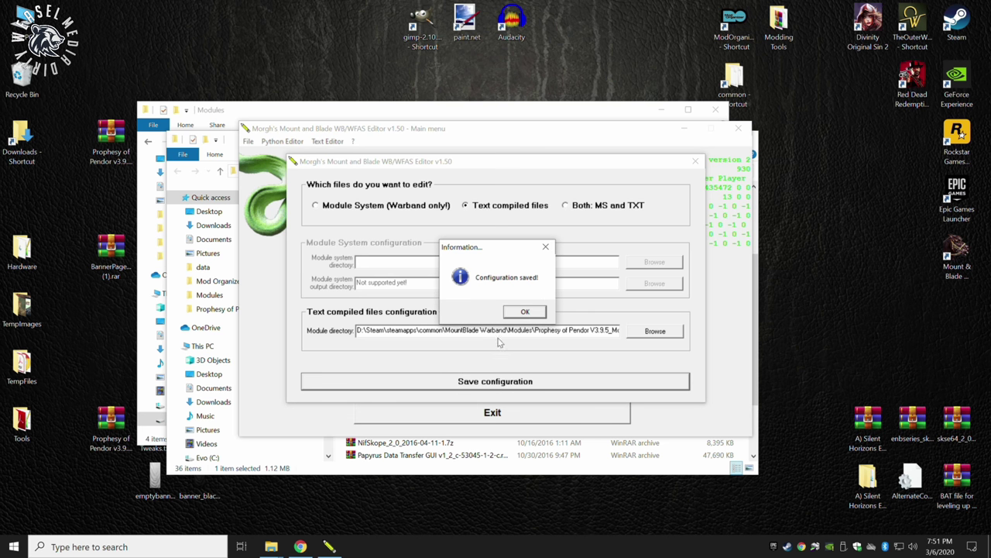
left_click(525, 312)
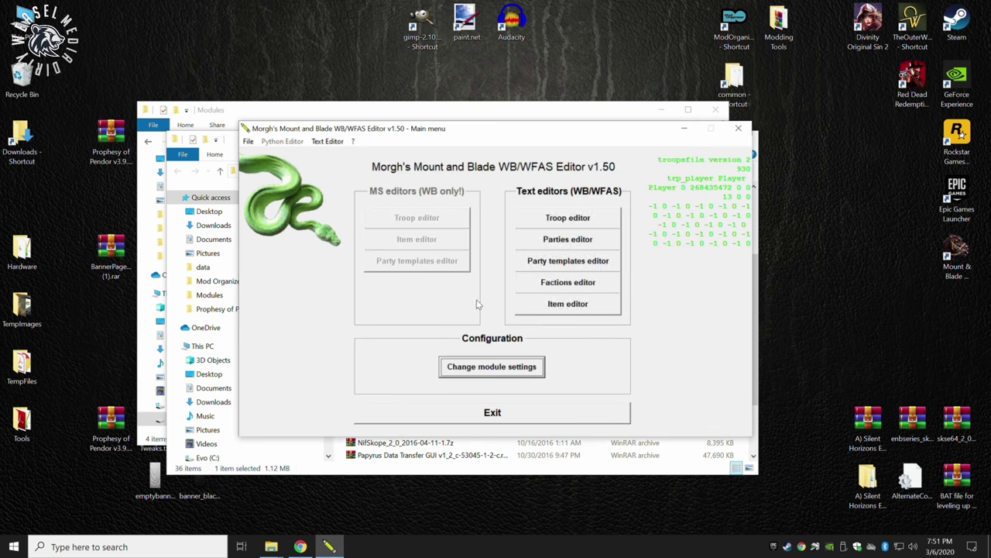
Open the text Item editor and examine the flags, capabilities, modifiers and values of itm_tutorial_battle_axe
left_click(553, 308)
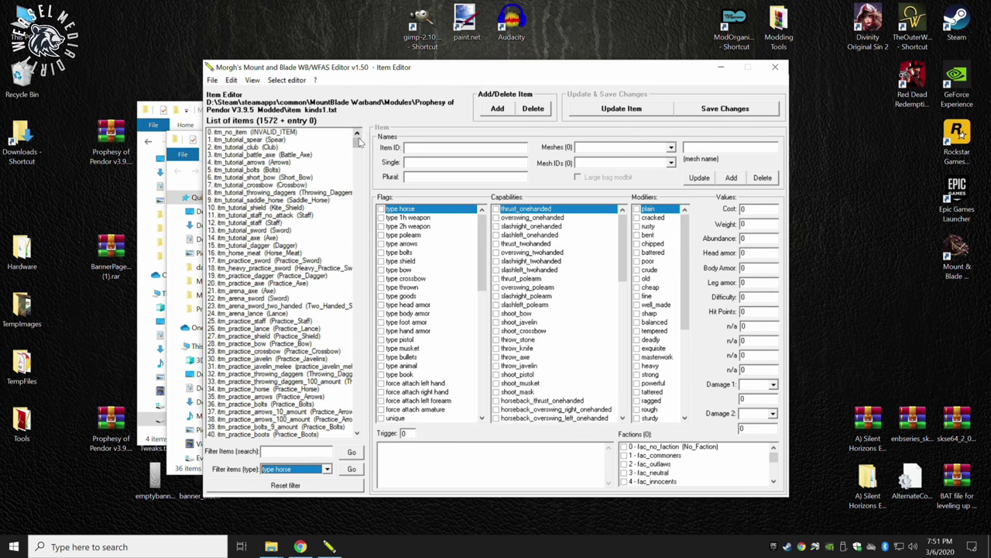
mouse_move(357, 144)
left_mouse_down()
mouse_move(357, 191)
mouse_move(357, 140)
left_mouse_up()
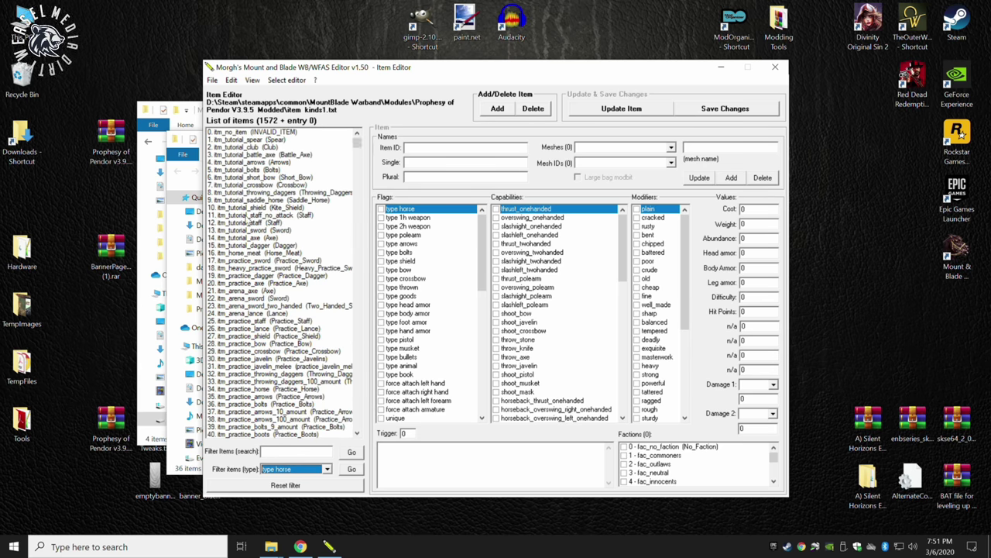
left_click(262, 155)
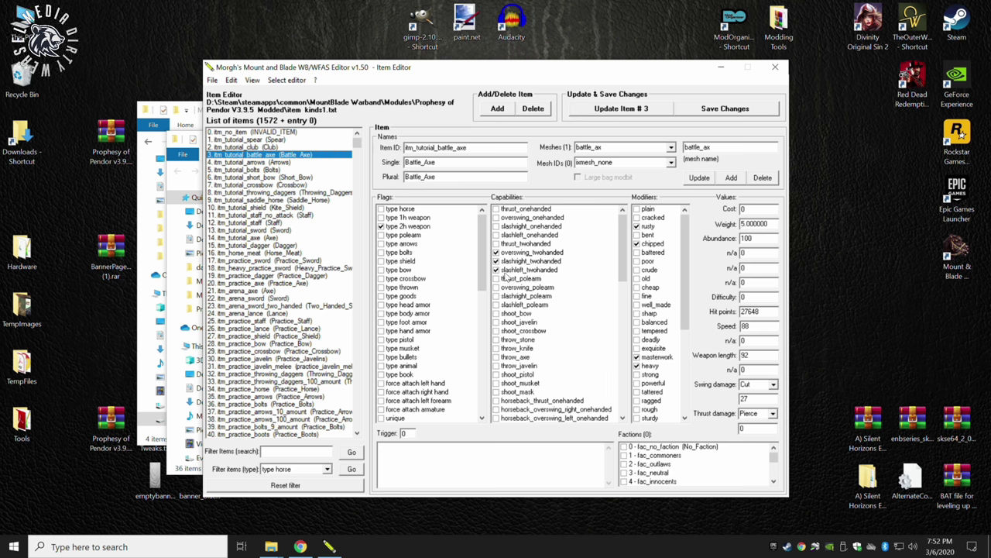
scroll(478, 269, "down", 5)
scroll(477, 269, "up", 5)
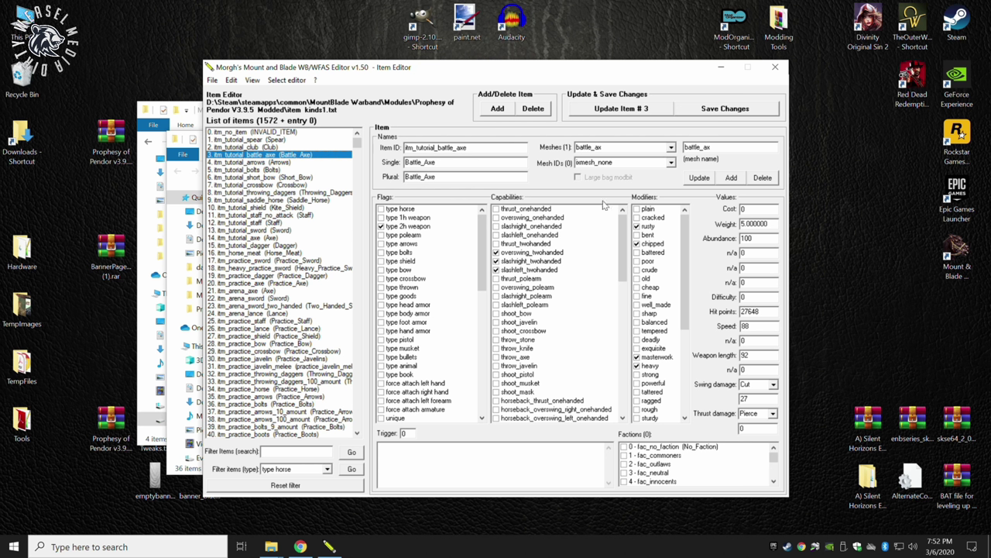
Update the battle axe item, save the changes with a time-stamped backup of item_kinds1.txt, and close the editor
left_click(607, 109)
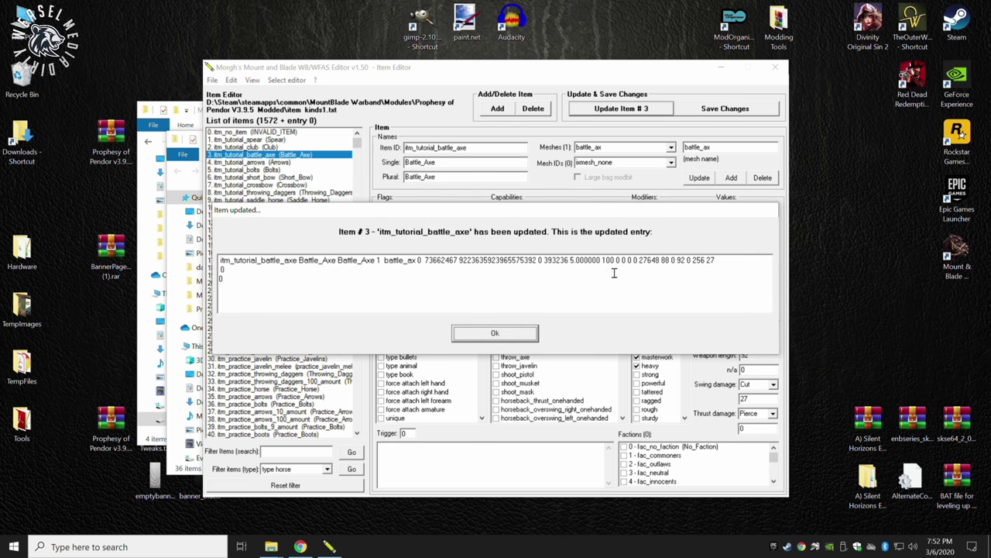
left_click(493, 332)
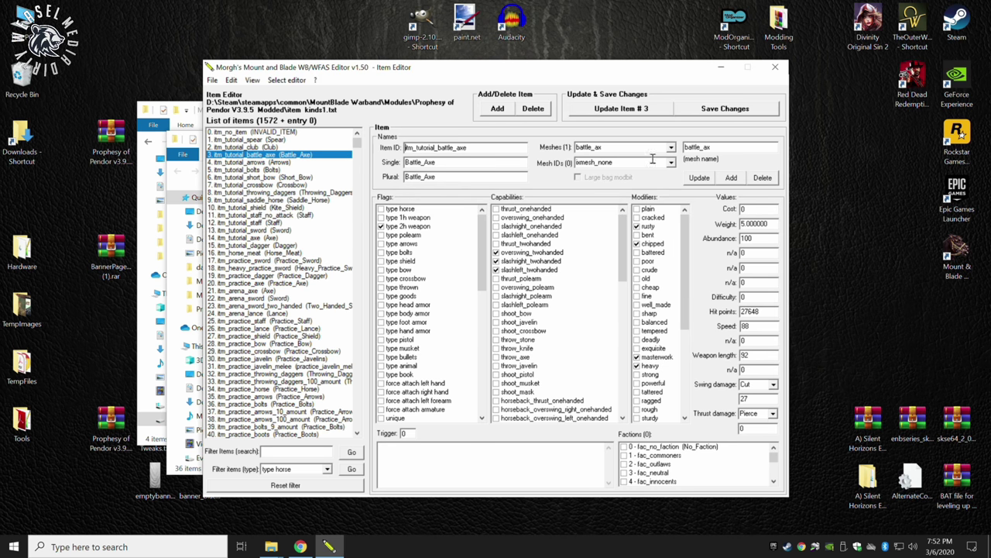
left_click(717, 112)
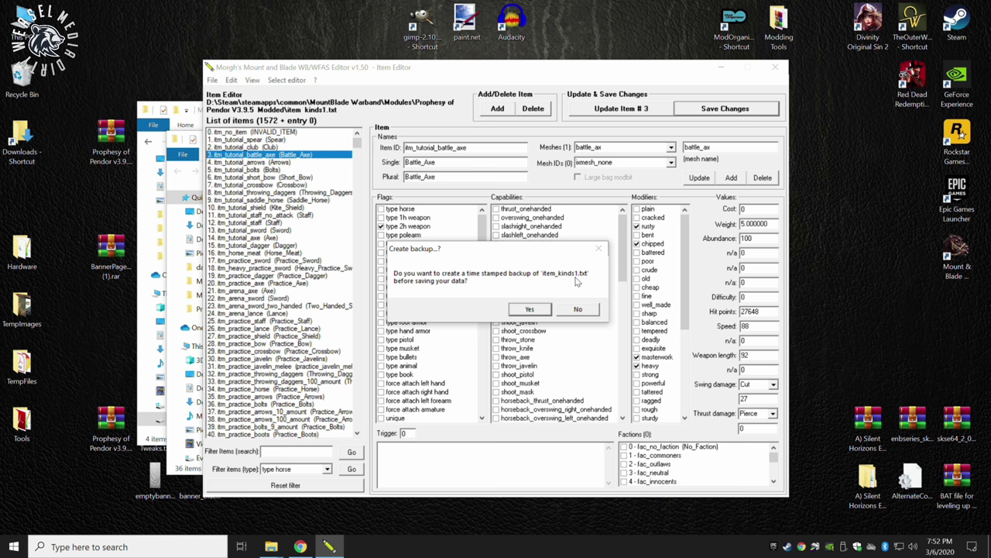
left_click(530, 310)
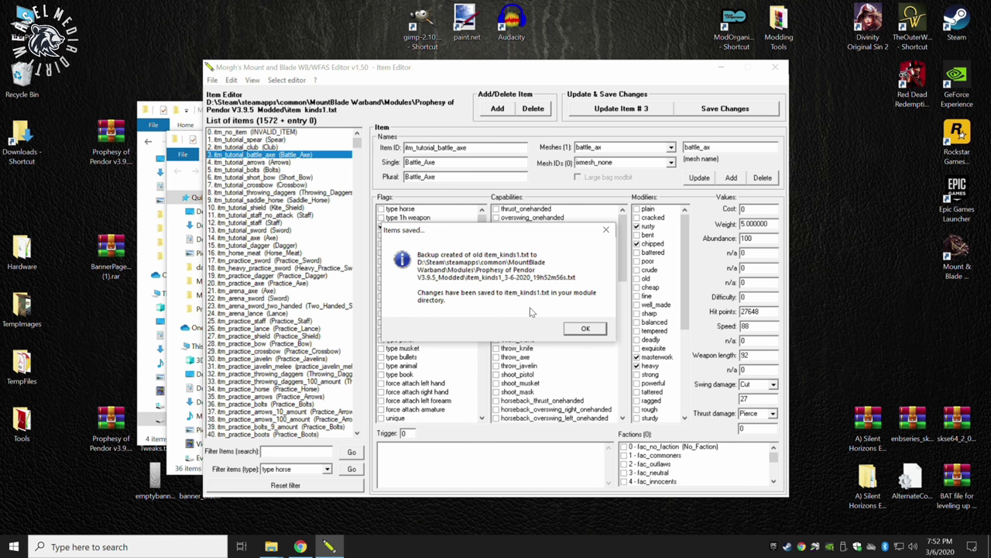
left_click(577, 331)
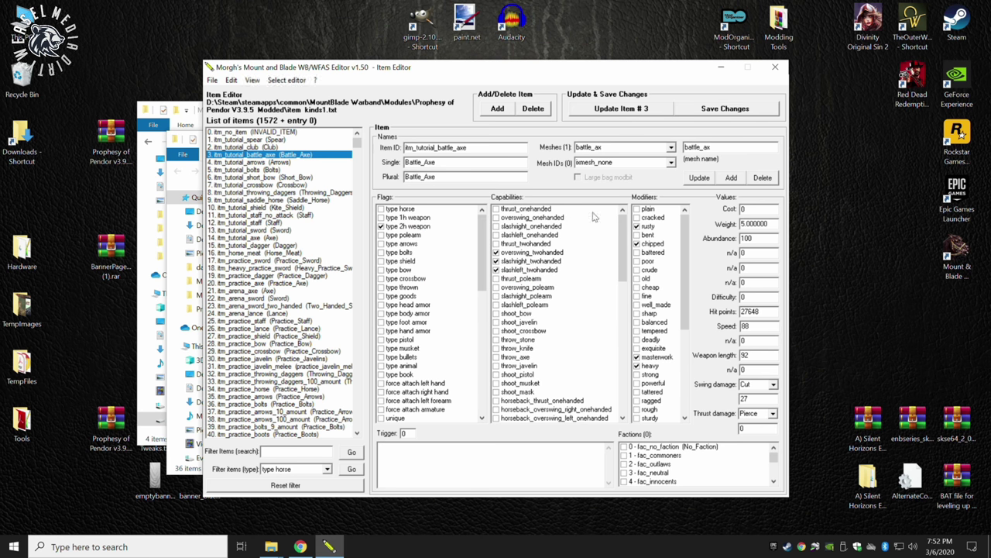
left_click(774, 66)
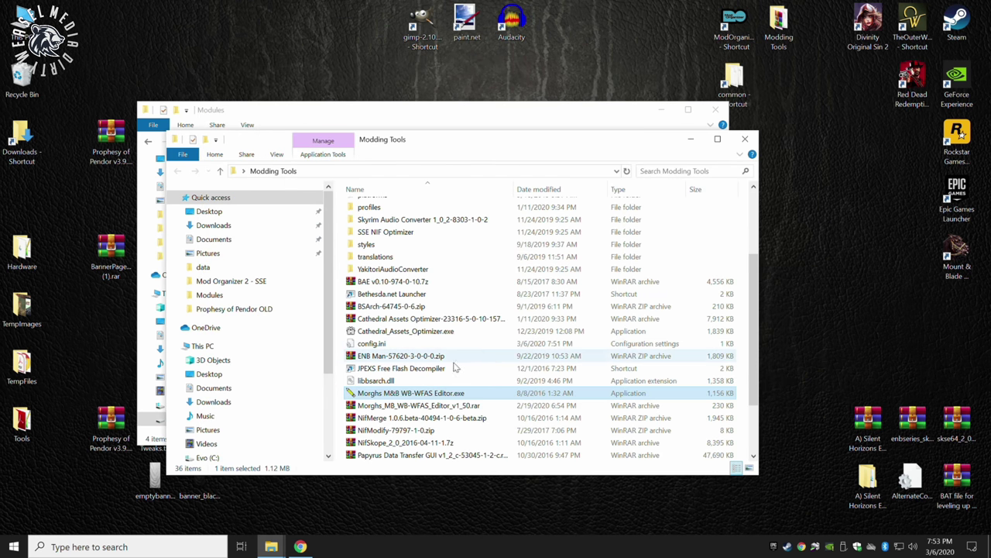
Delete the backup file item_kinds1_3-6-2020_19h52m56s.txt from the Prophesy of Pendor V3.9.5_Modded folder
key("alt+Tab")
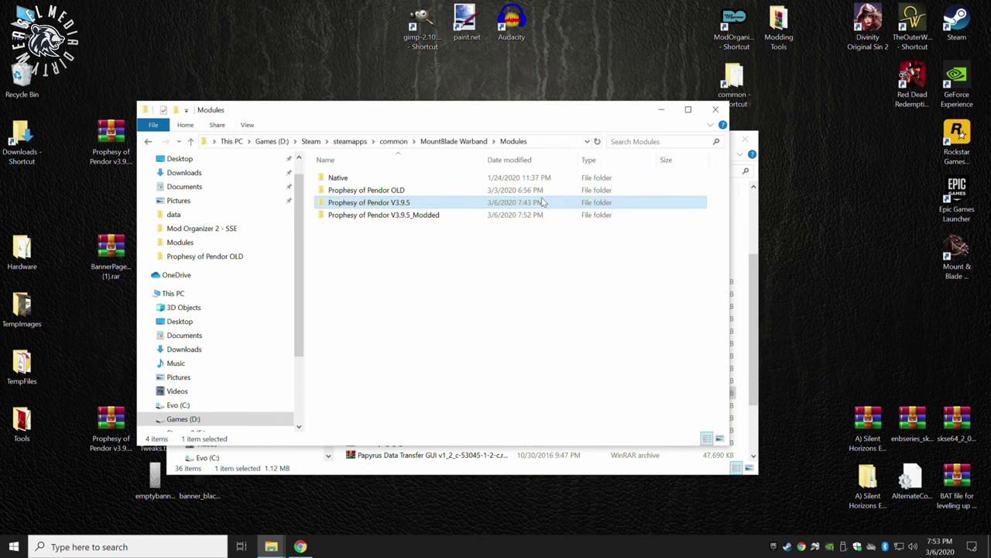
double_click(391, 220)
scroll(415, 294, "down", 2)
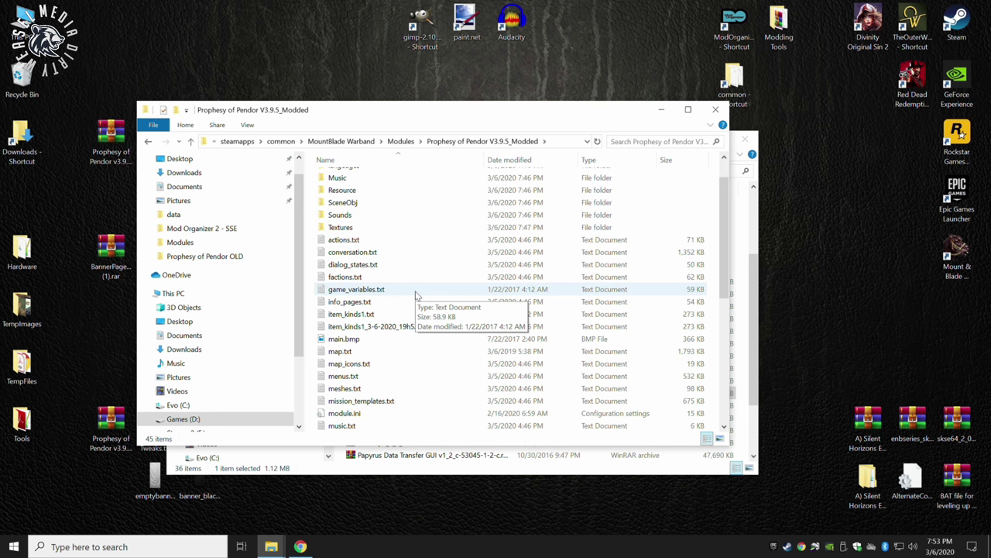
left_click(418, 288)
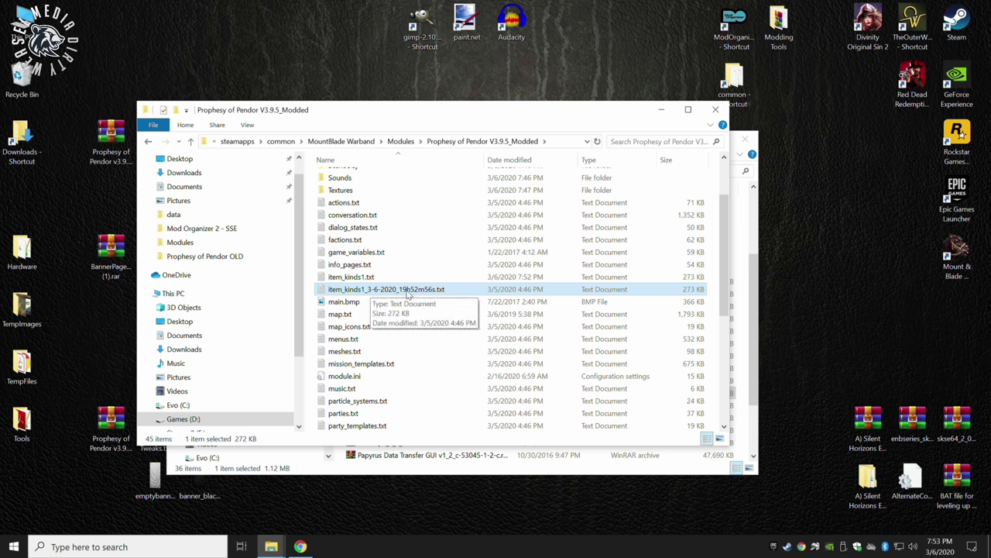
right_click(407, 291)
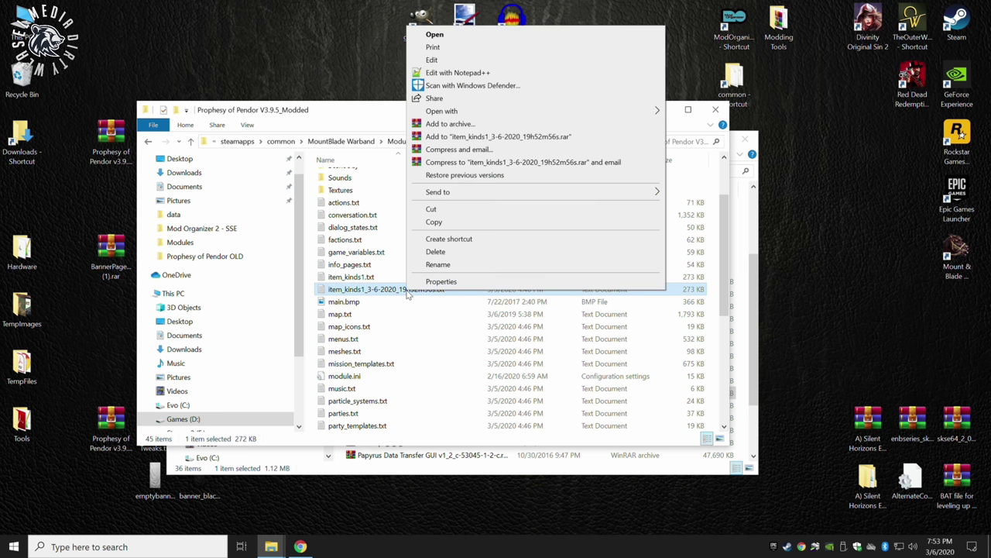
left_click(433, 252)
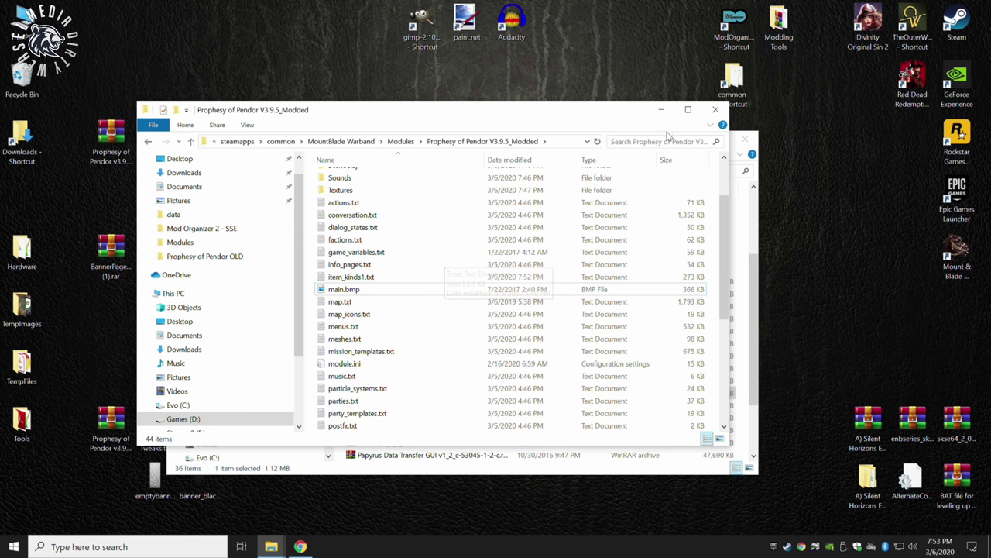
left_click(713, 115)
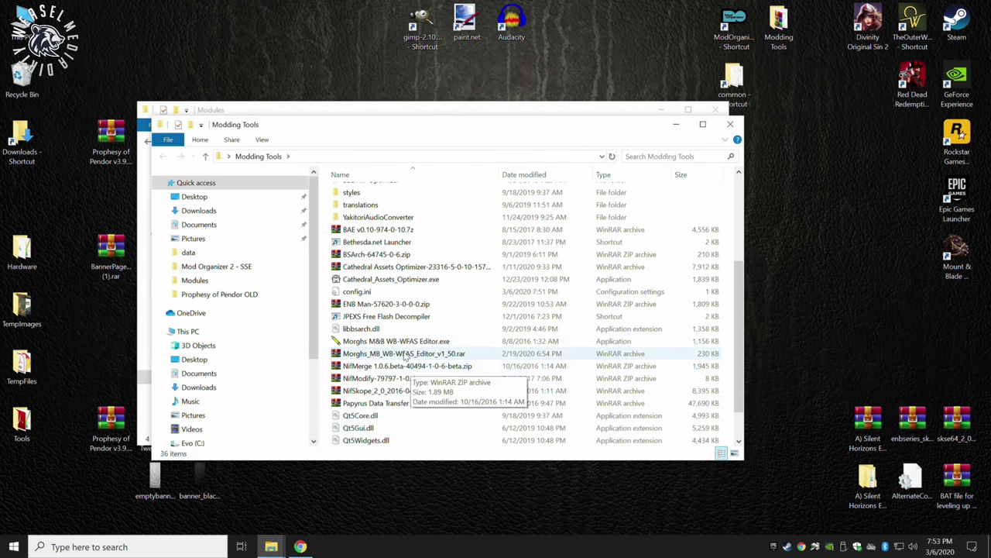
Relaunch Morghs M&B WB-WFAS Editor.exe, accept the disclaimer, and open the text Troop editor
double_click(403, 343)
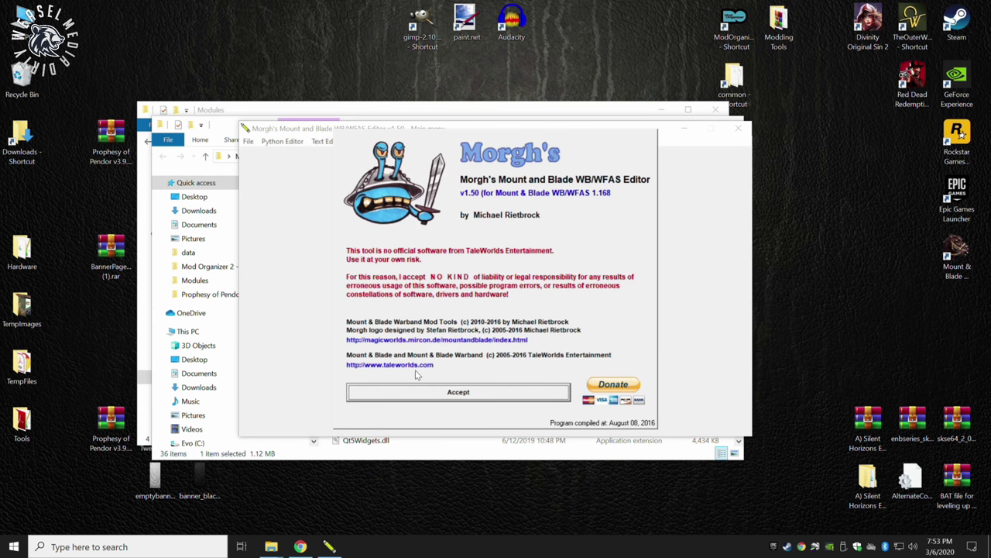
left_click(424, 392)
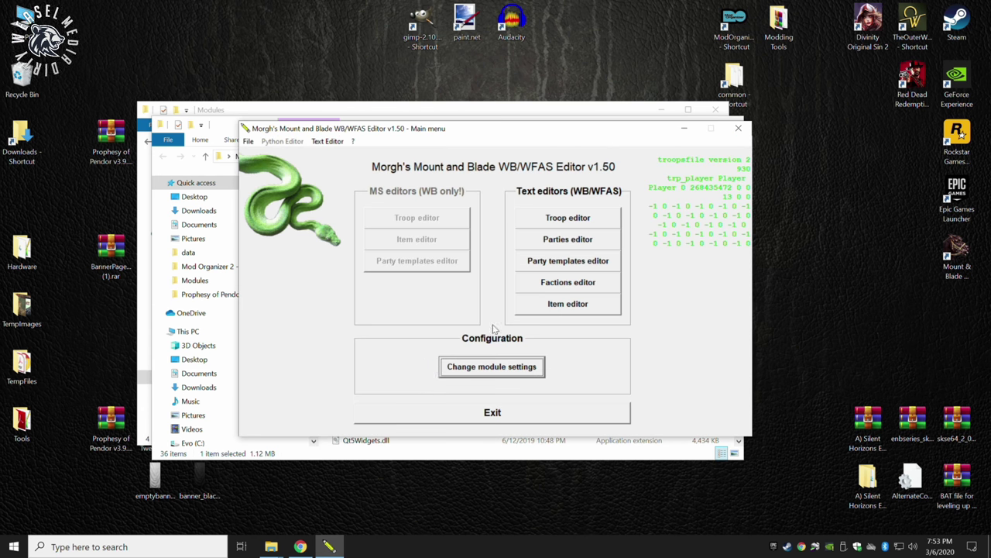
left_click(554, 221)
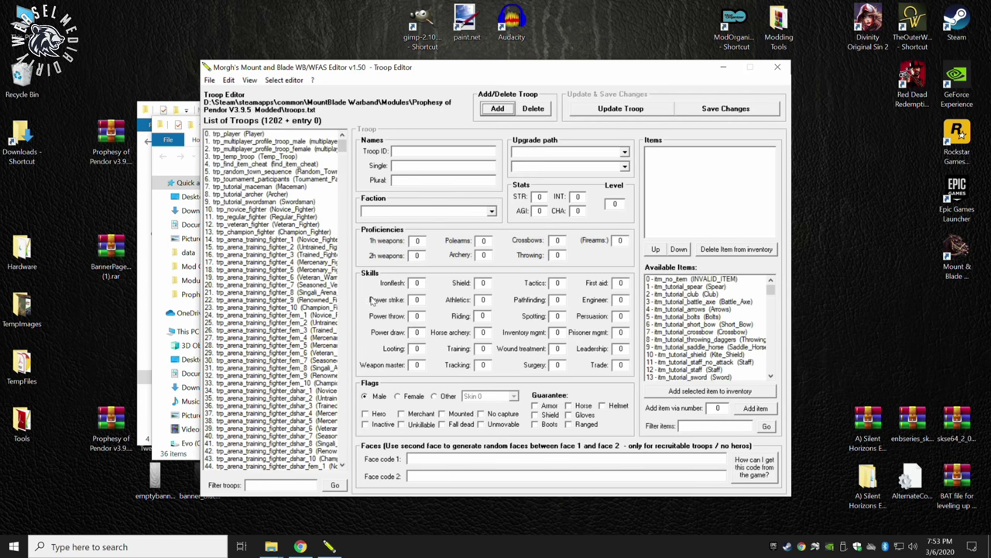
Find trp_melitine_infantry in the troop list and examine its upgrade path, stats, skills and items
scroll(346, 266, "down", 7)
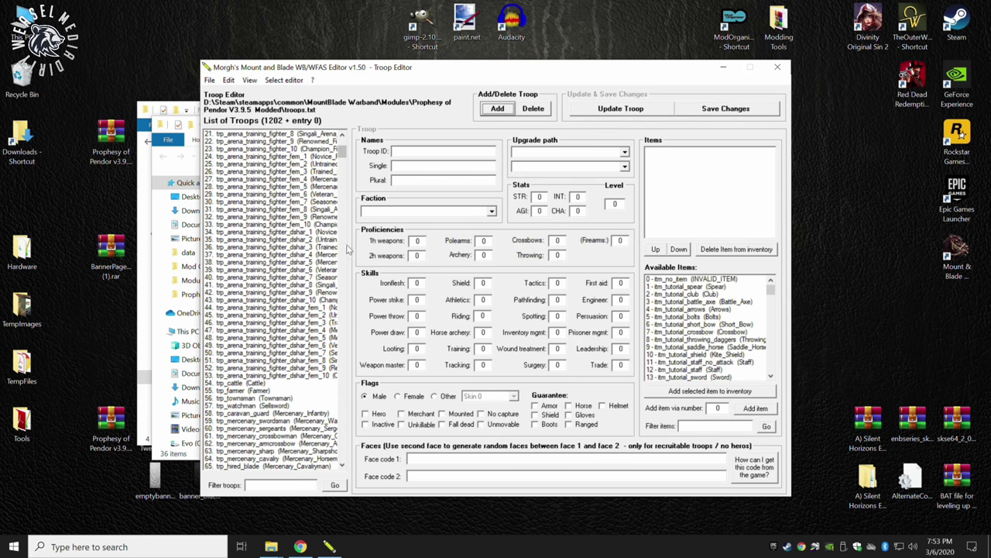
left_click_drag(341, 153, 357, 254)
left_click(242, 224)
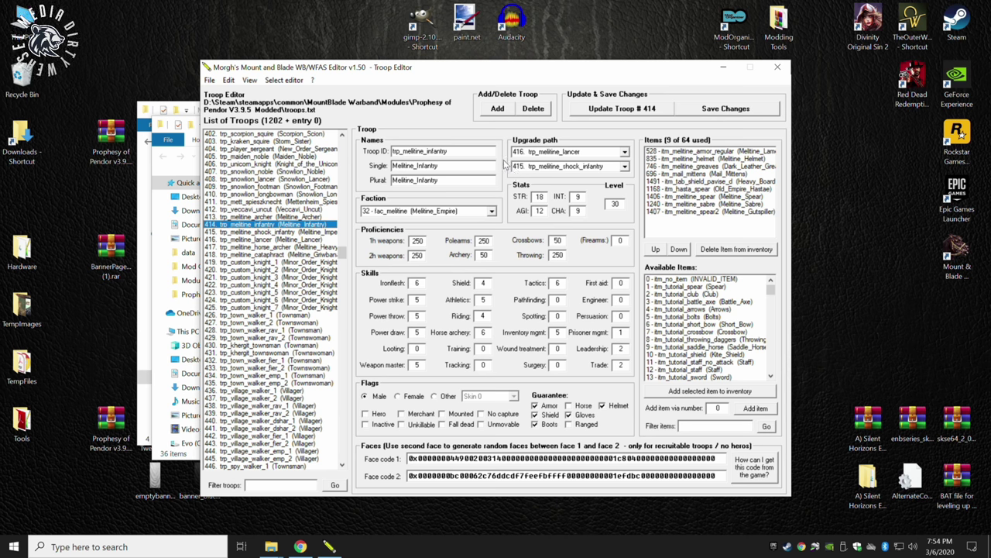
Close the Troop editor and the Modding Tools folder, point out the modded Pendor folder in Modules, and close that window
left_click(777, 68)
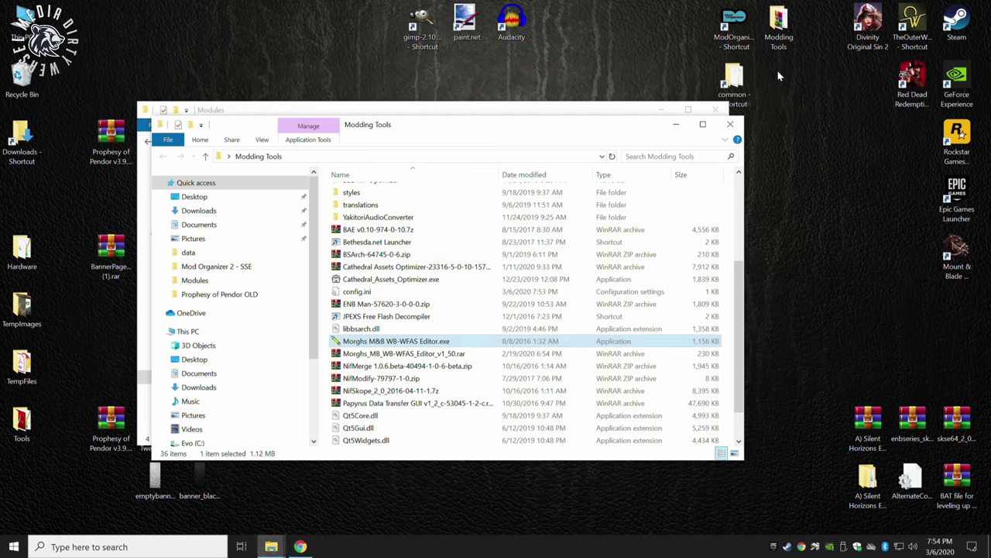
left_click(730, 128)
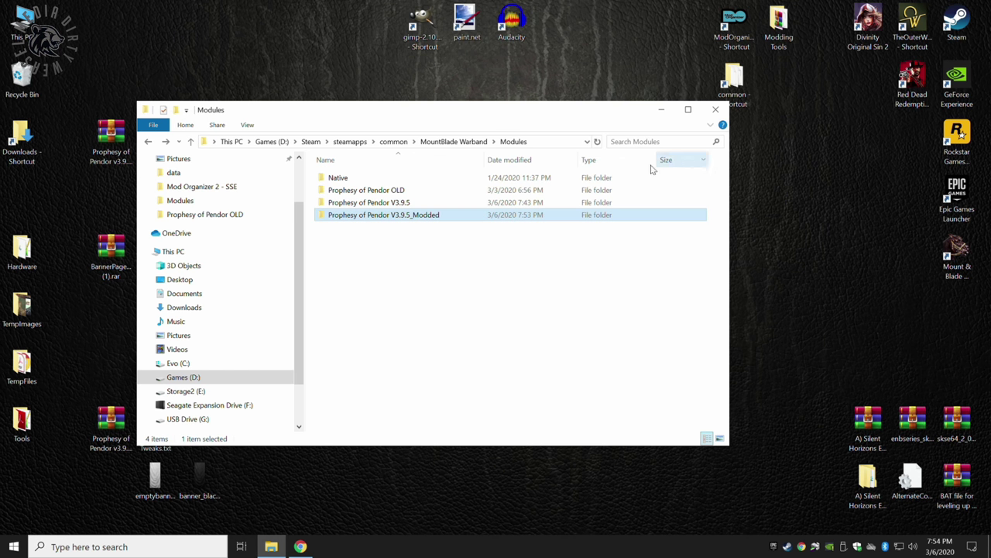
left_click(391, 217)
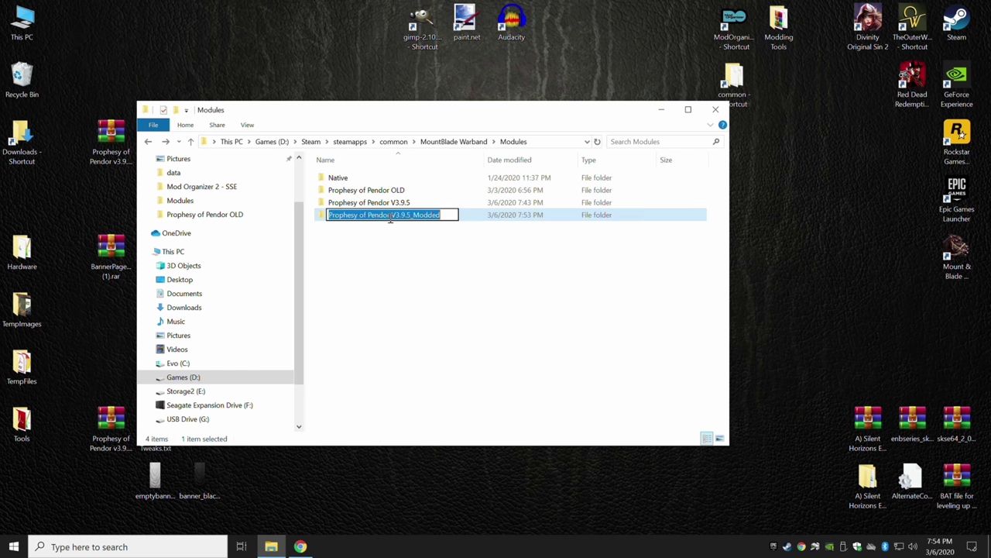
left_click(427, 239)
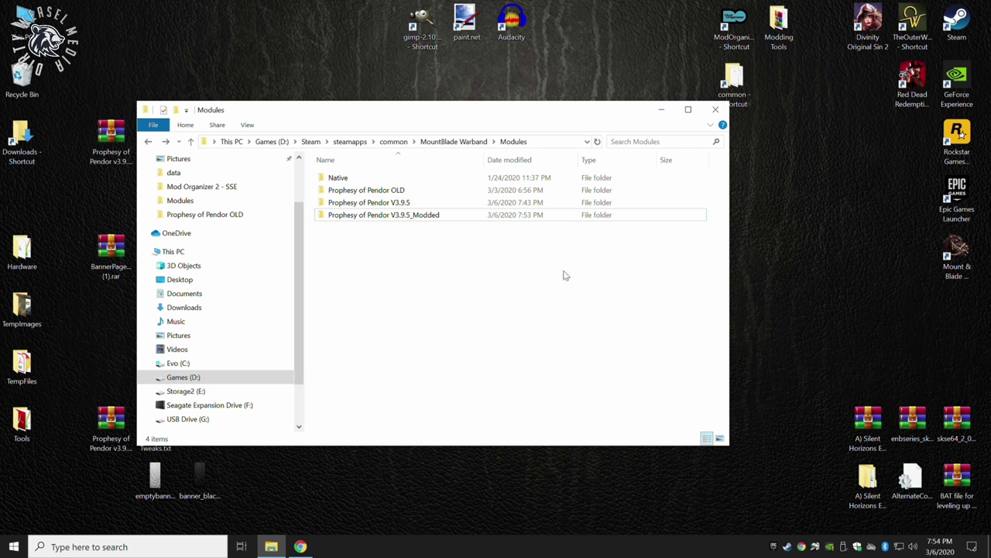
left_click(717, 112)
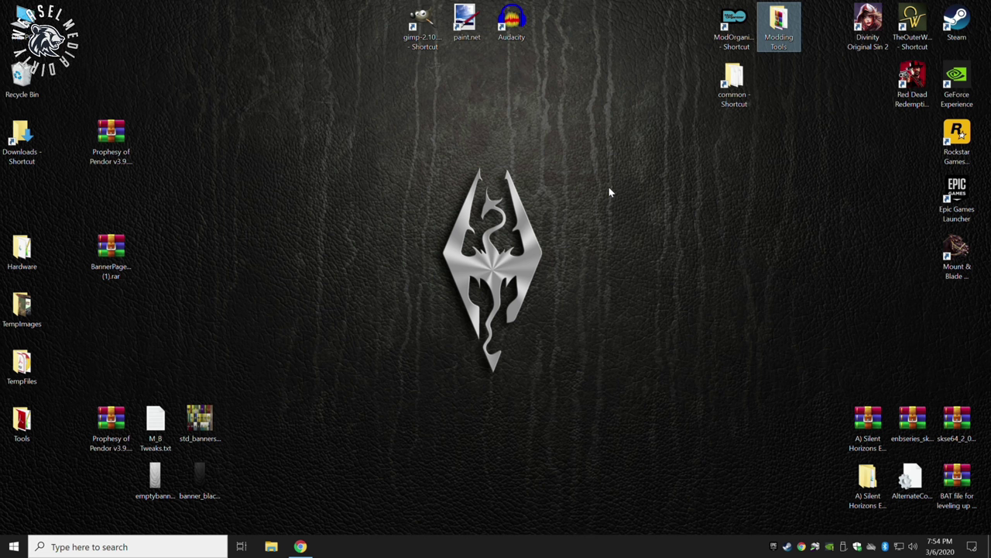